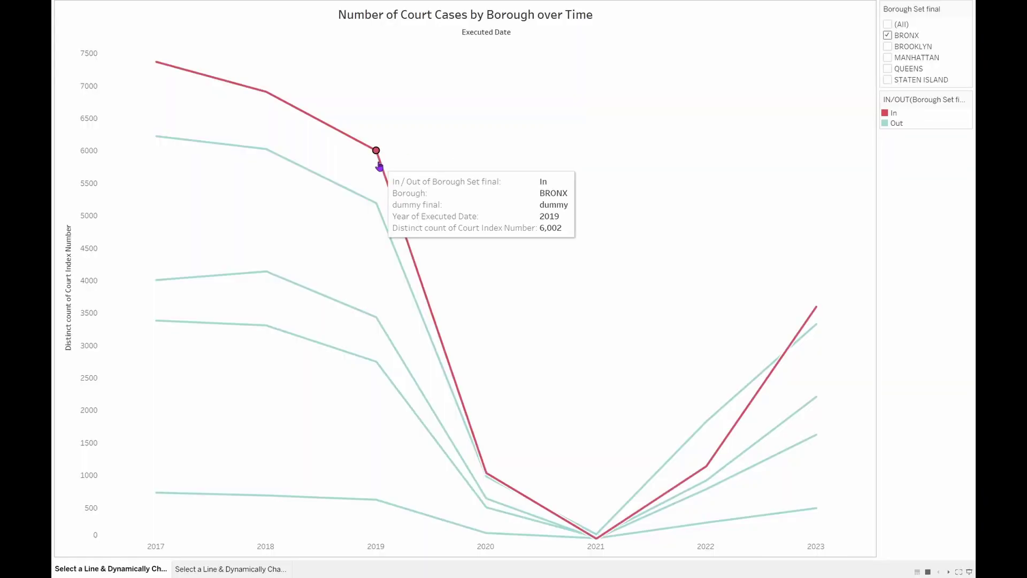
Toggle the BRONX and BROOKLYN line selections, select both together, then clear so every line is teal
click(442, 124)
click(338, 187)
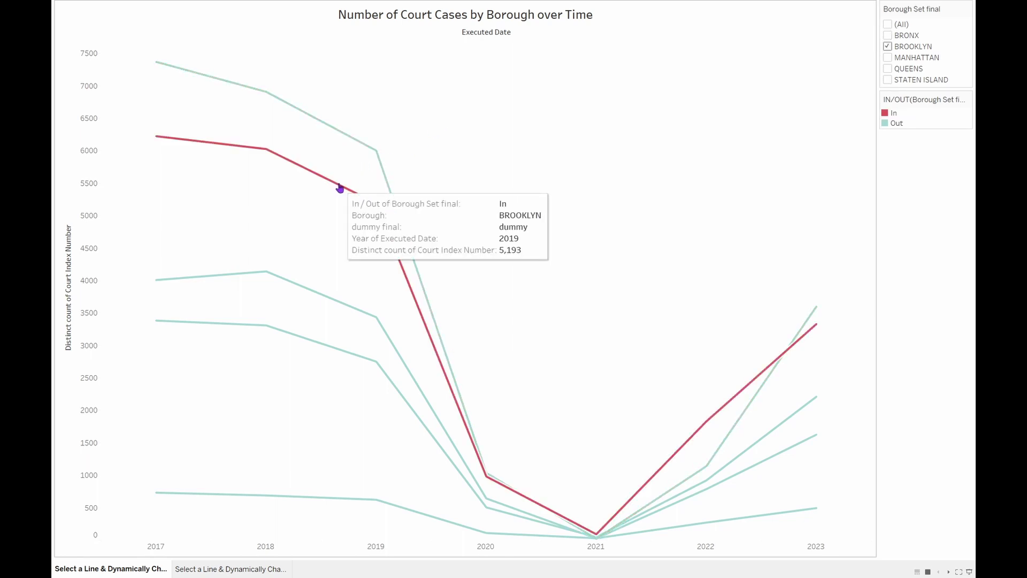
click(421, 151)
drag(405, 138, 348, 230)
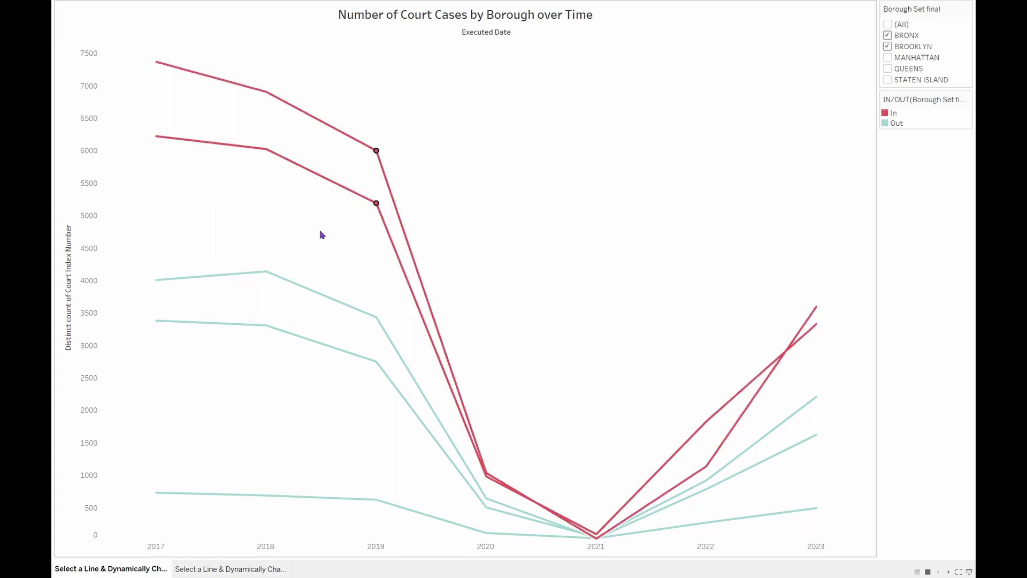
click(321, 235)
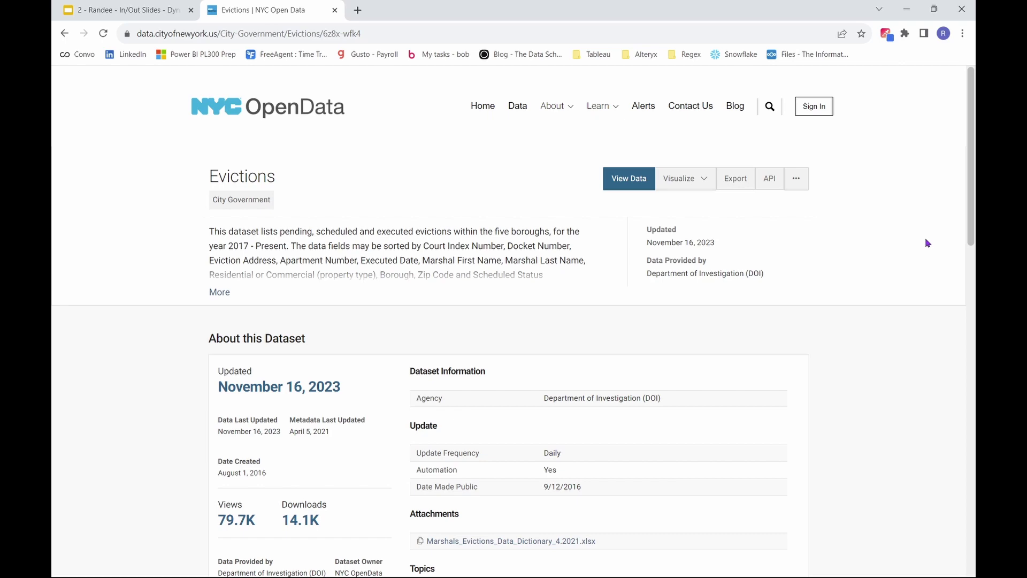
Review the Evictions dataset columns, then return to Tableau's Evictions_20231113.csv data source
scroll(927, 243, down, 10)
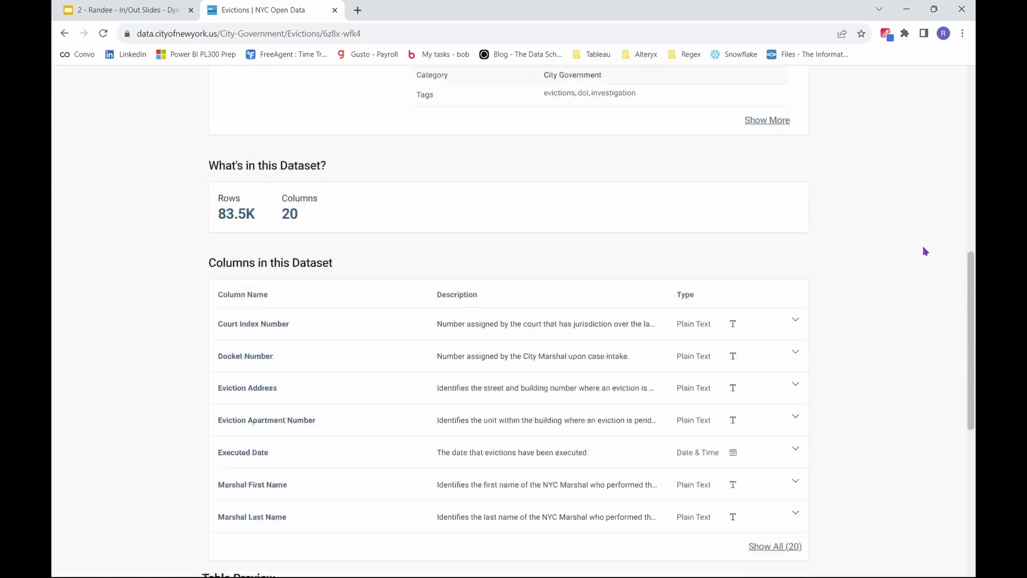
scroll(926, 251, up, 10)
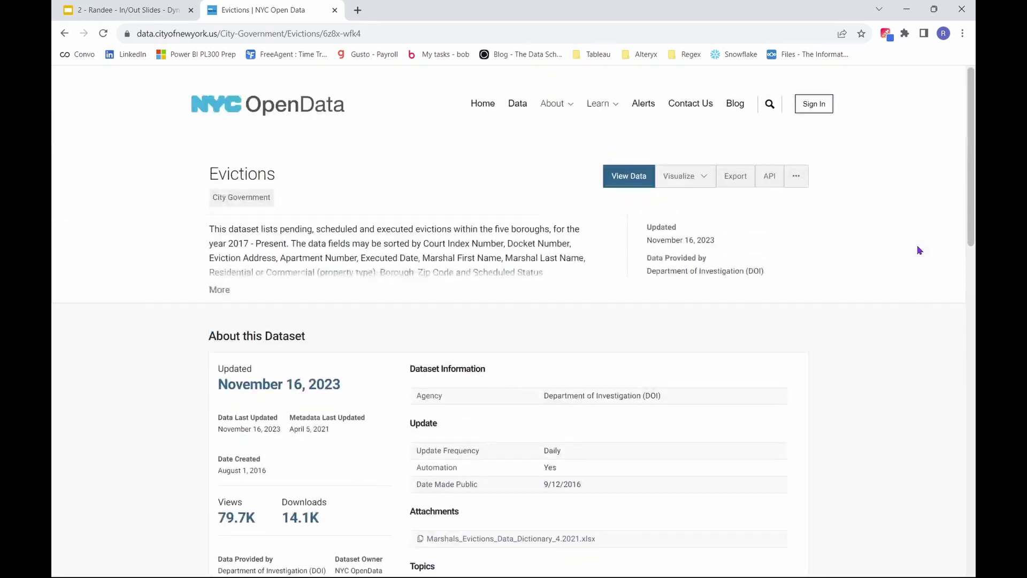
key(alt+Tab)
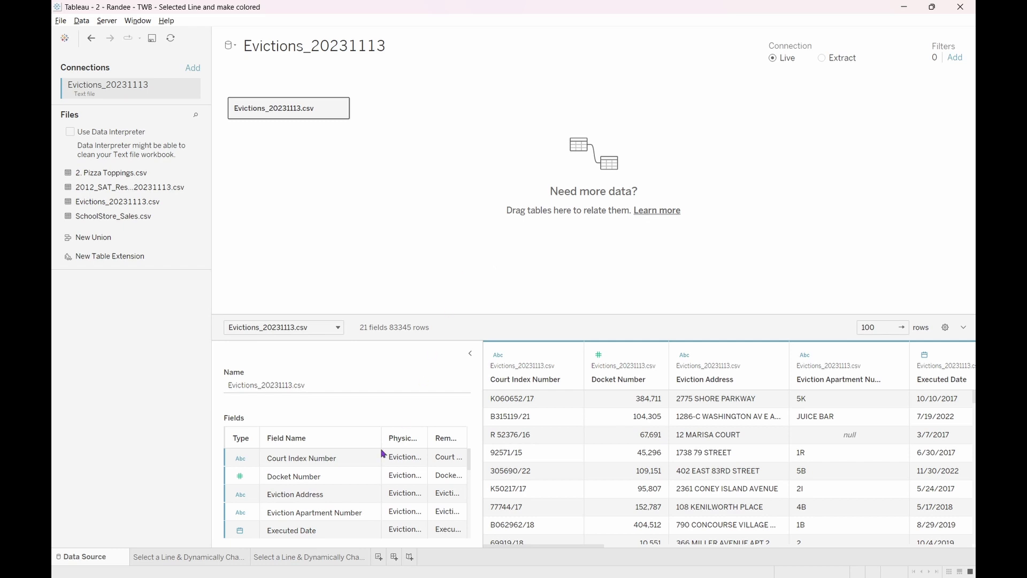
Switch to the blank 'Select a Line & Dynamically Change Color TUTORIAL' worksheet
click(328, 558)
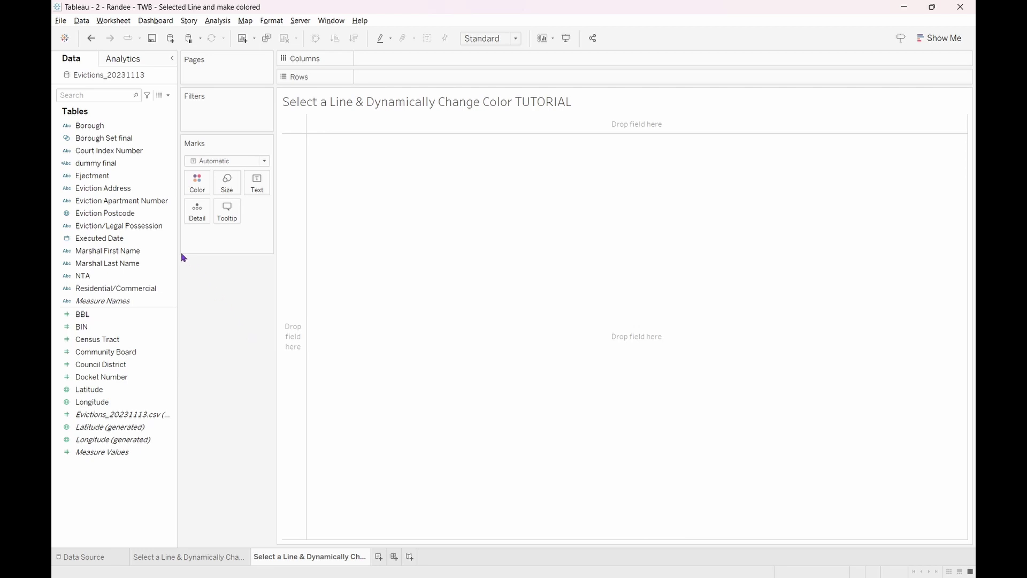
Put YEAR(Executed Date) on Columns and Court Index Number on Rows for a 2017–2023 table
click(131, 239)
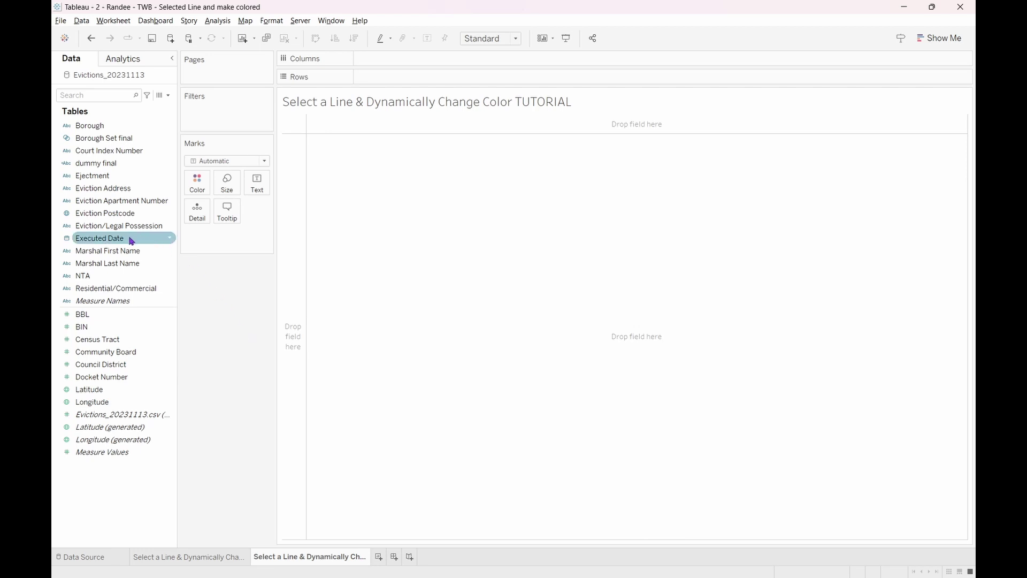
drag(131, 240, 417, 60)
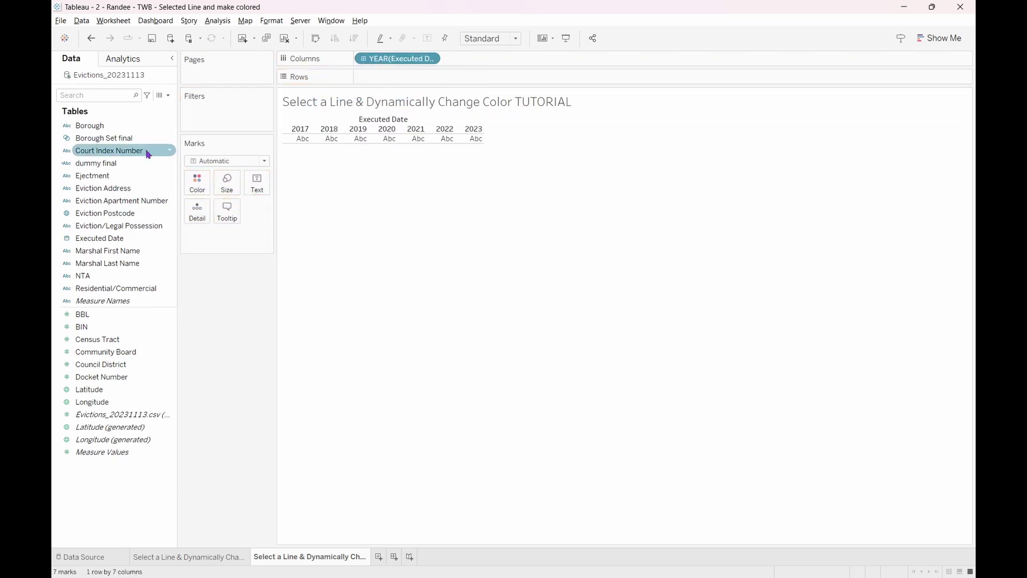
drag(142, 156, 431, 83)
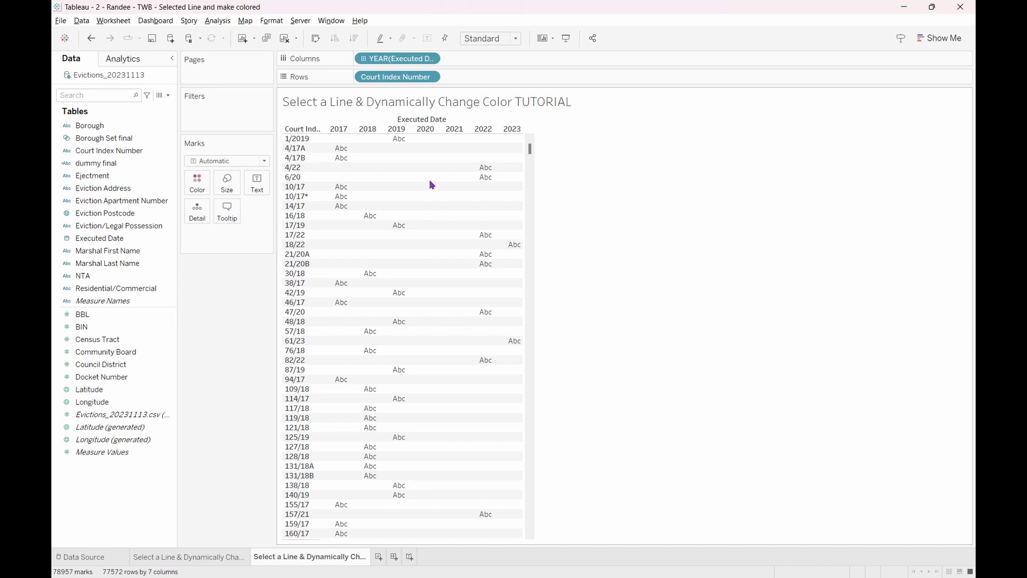
Change Court Index Number to Measure > Count (Distinct), producing a 2017–2023 cases line
click(431, 78)
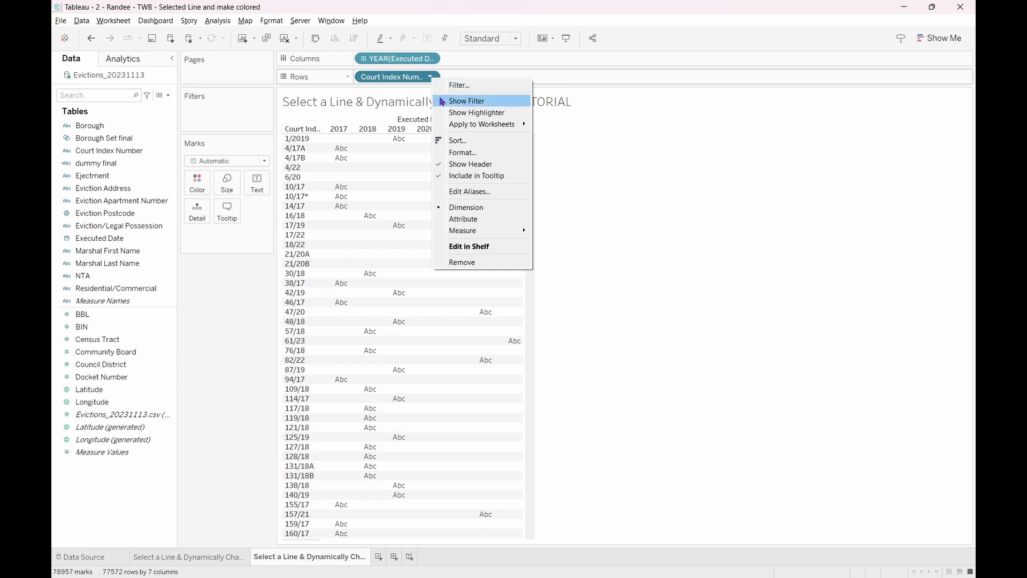
click(475, 231)
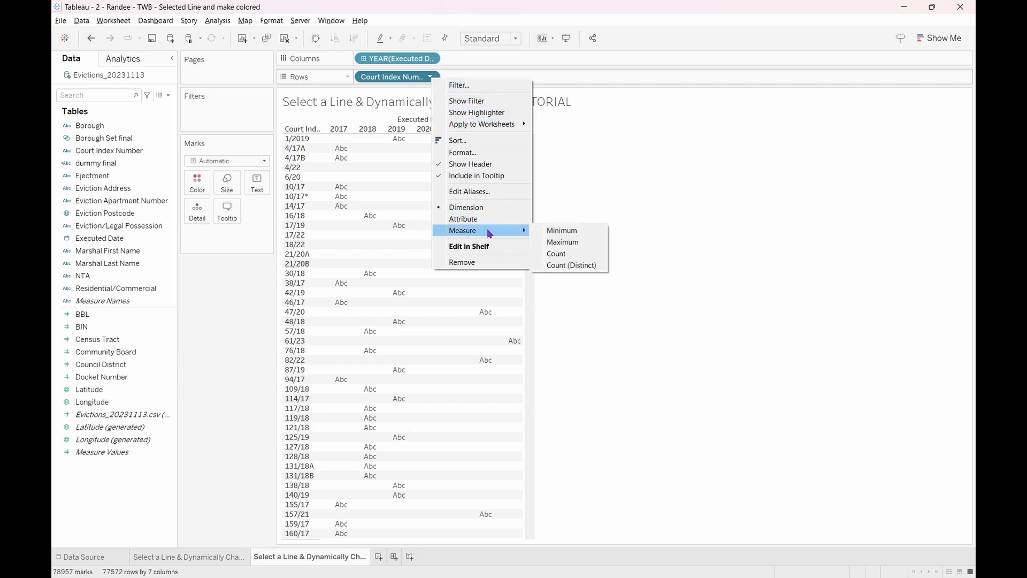
click(565, 269)
click(565, 265)
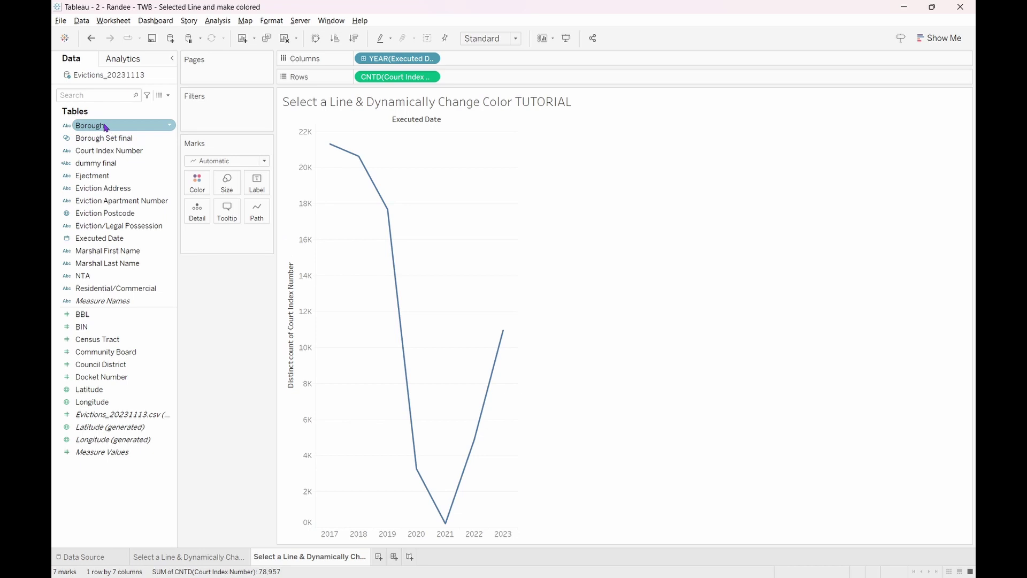
Place Borough on the Detail card, splitting the chart into five borough lines across 2017–2023
drag(106, 128, 202, 215)
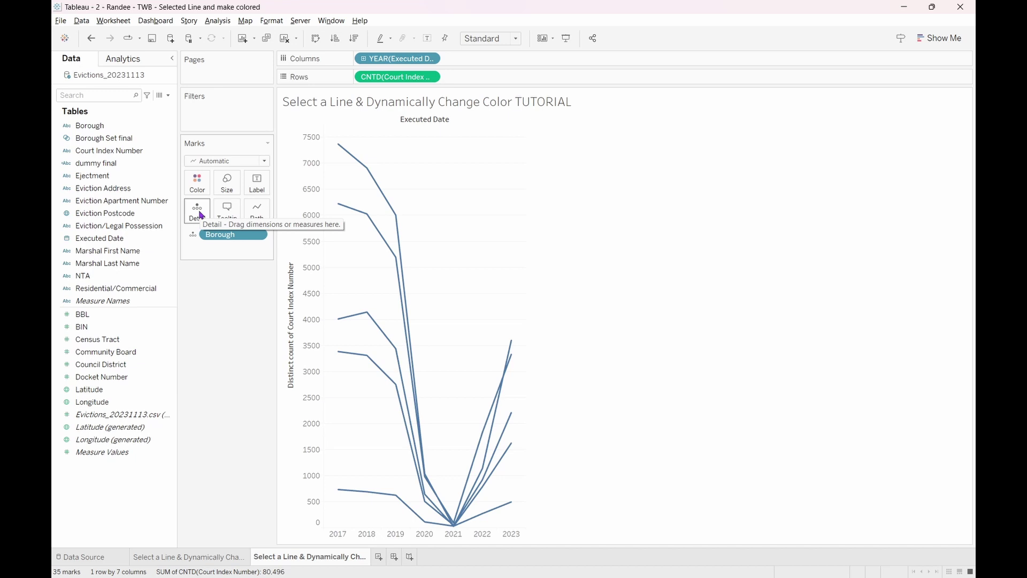
mouse_move(377, 188)
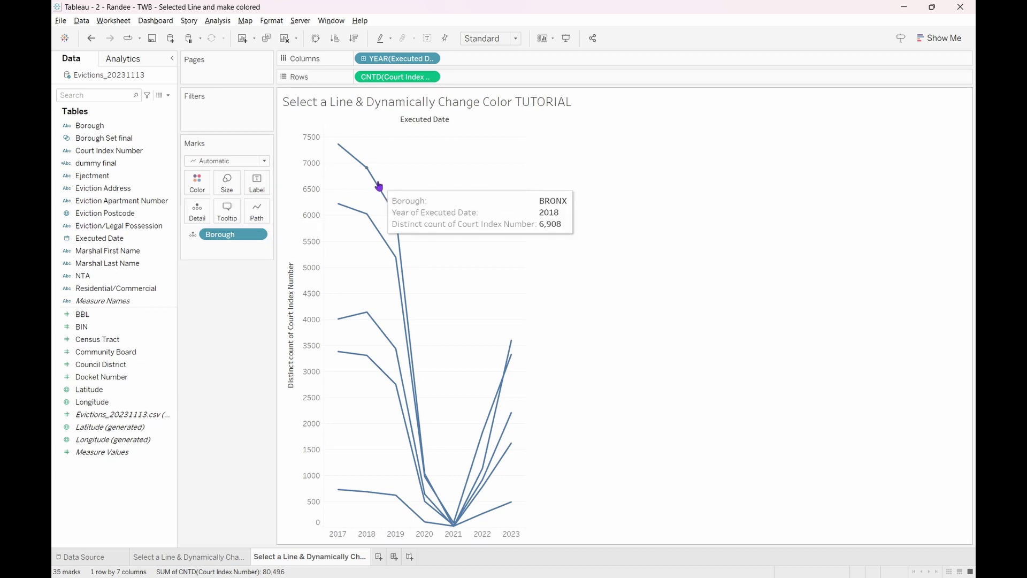
mouse_move(378, 234)
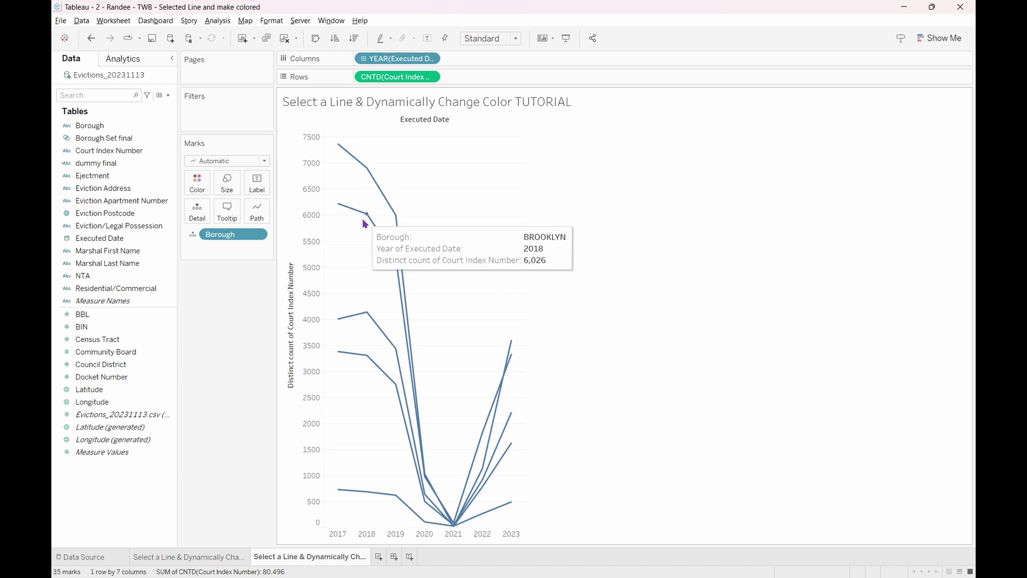
mouse_move(364, 318)
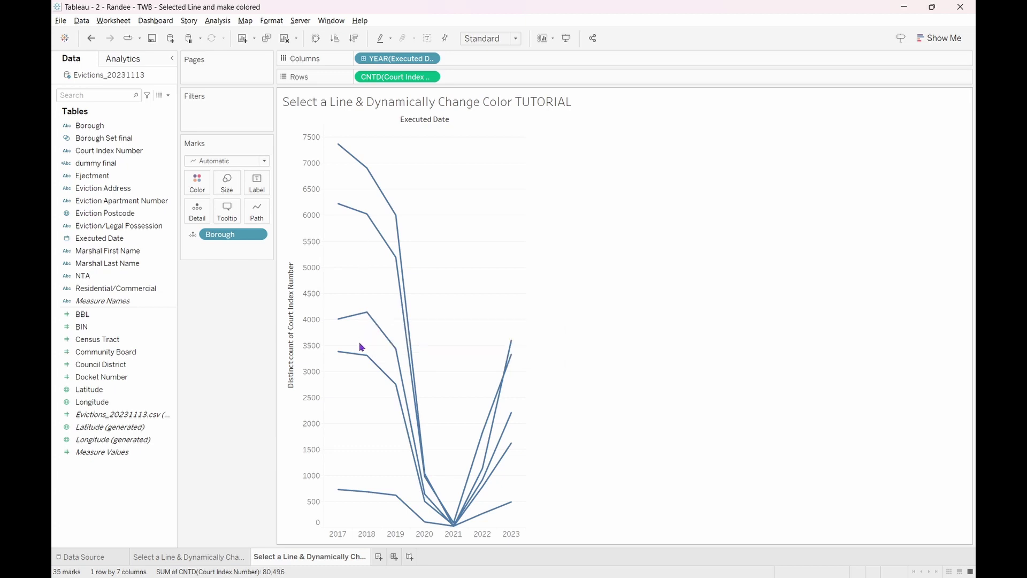
mouse_move(360, 356)
mouse_move(368, 495)
click(379, 188)
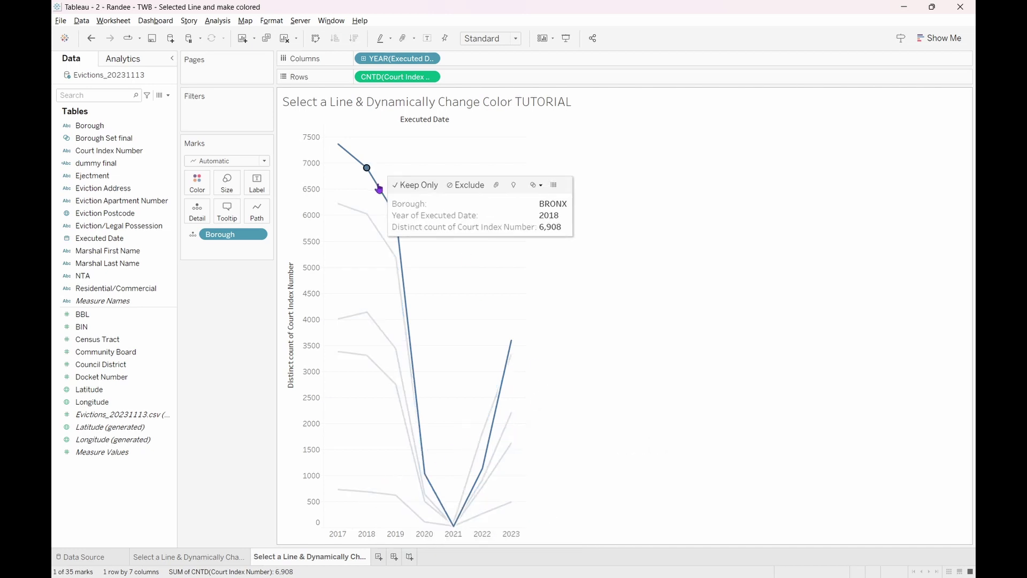
click(409, 261)
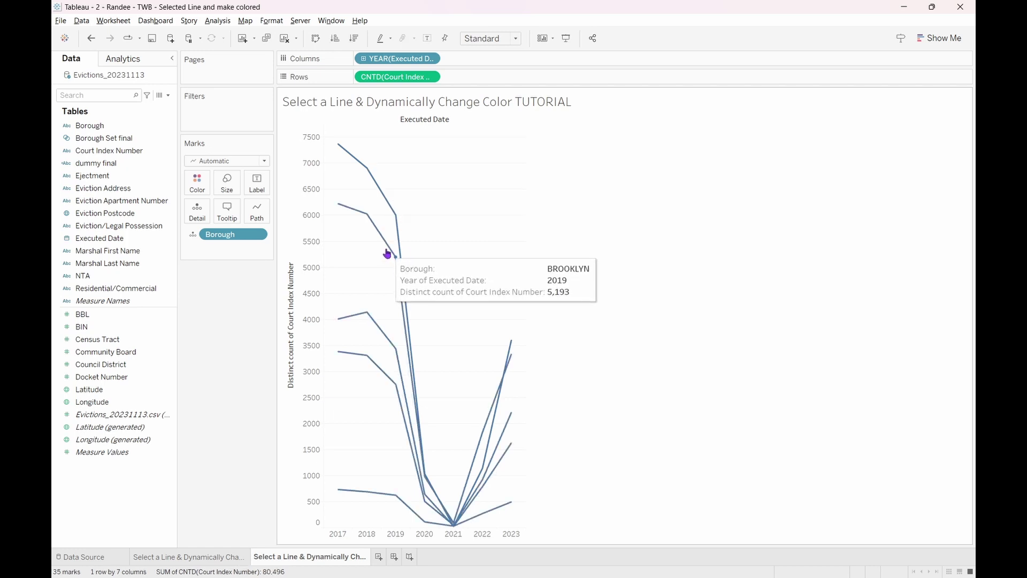
click(387, 254)
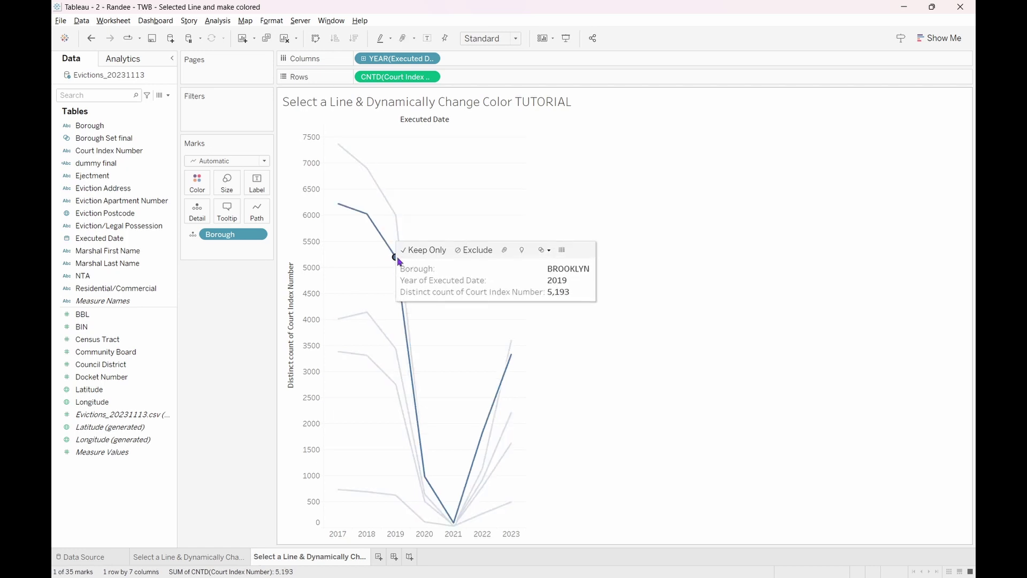
click(434, 333)
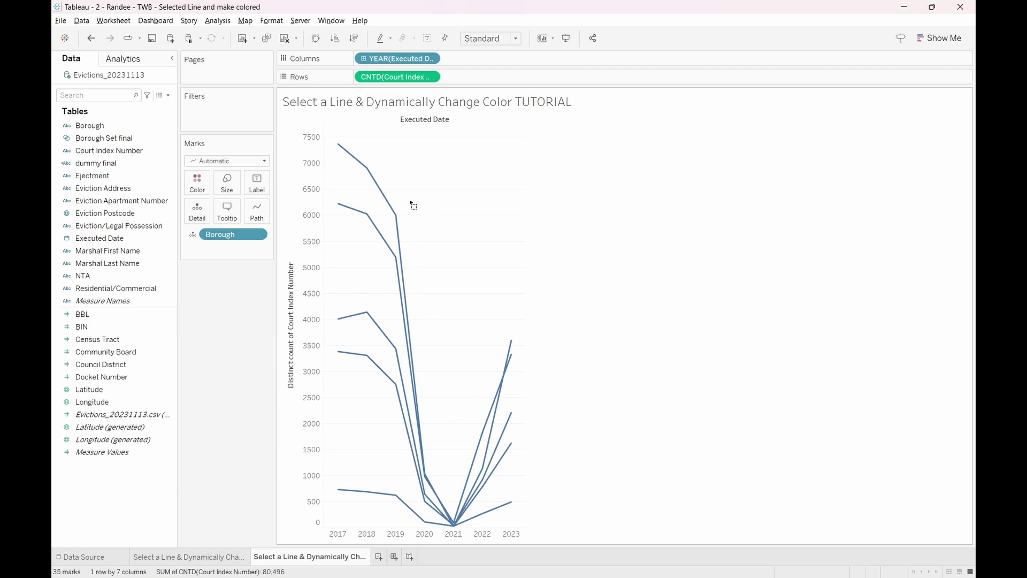
drag(404, 204, 381, 278)
click(363, 286)
Create a set from Borough named Selected Borough with only BROOKLYN included
click(170, 129)
click(170, 129)
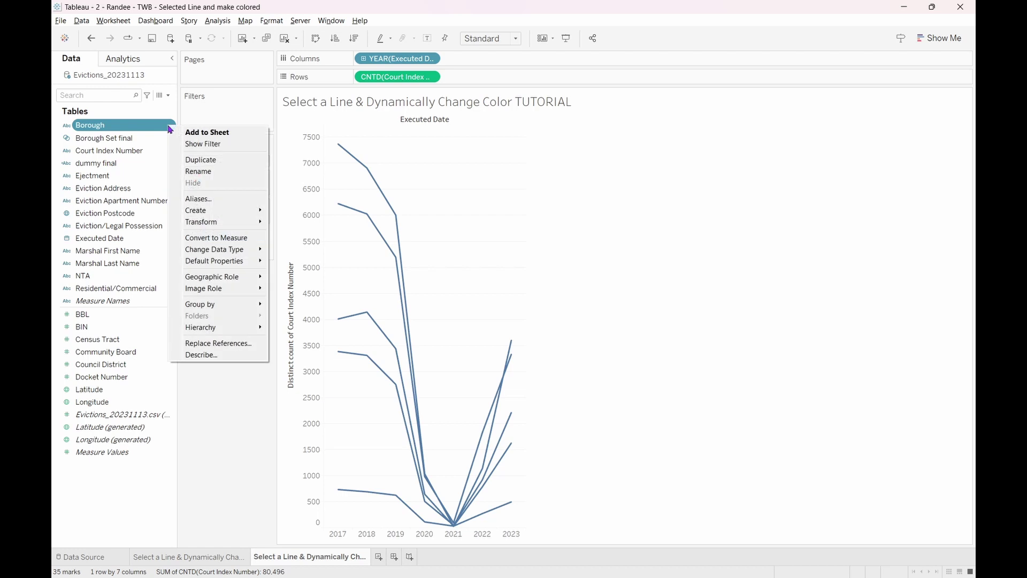
mouse_move(239, 212)
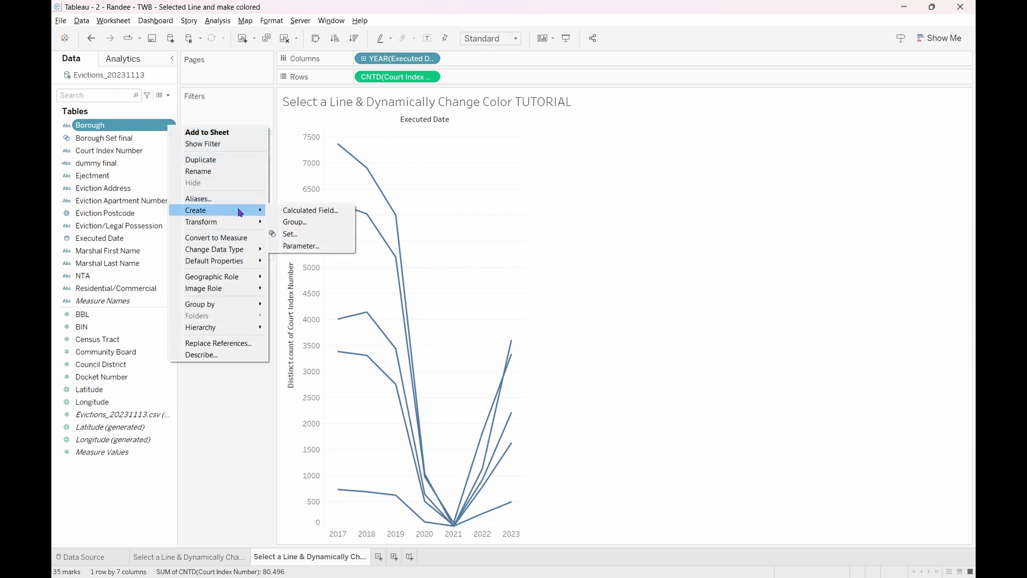
click(287, 234)
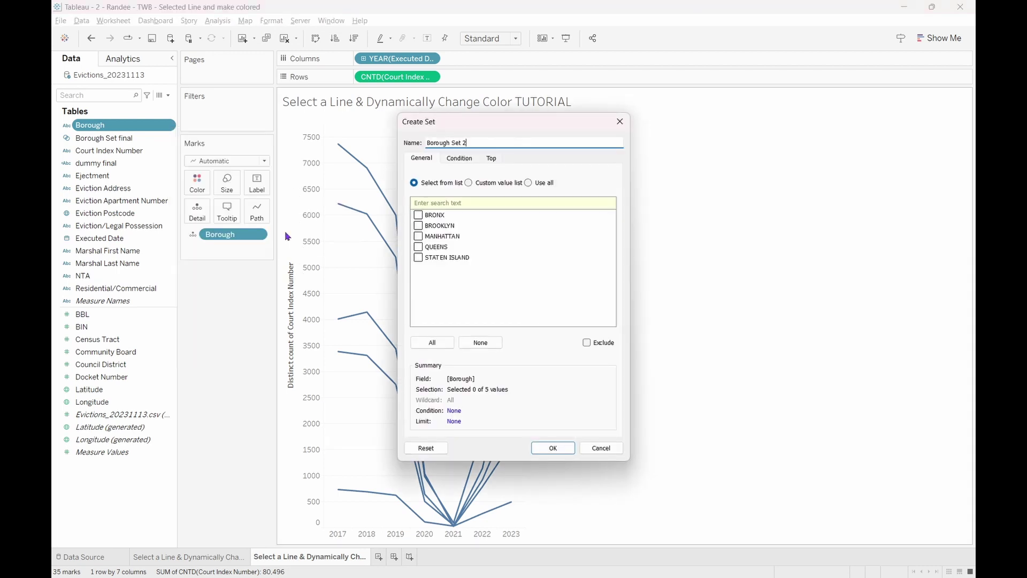
drag(468, 142, 421, 140)
text(Selectr)
text(d Borough)
click(418, 225)
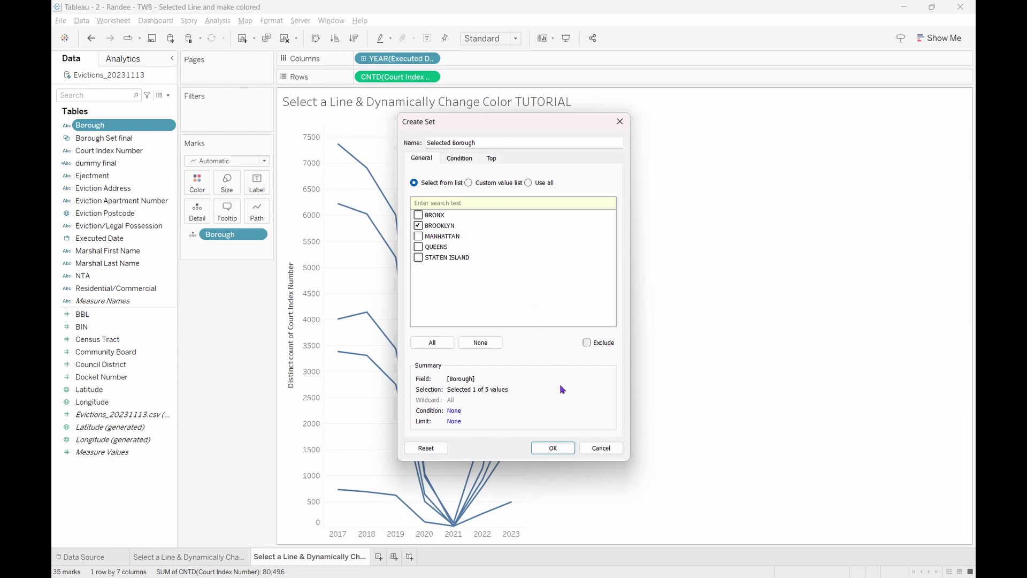
click(555, 448)
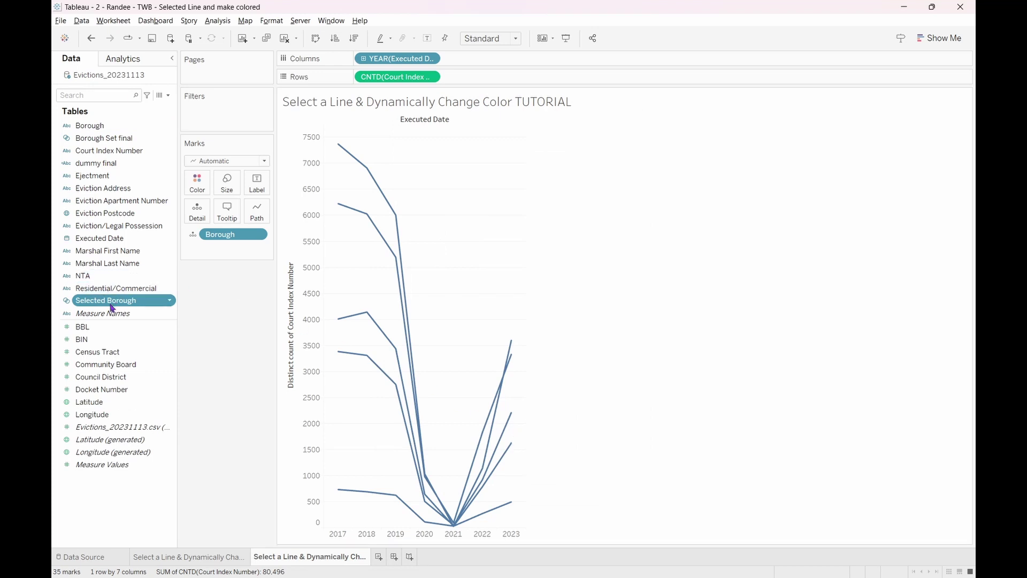
Colour the lines by IN/OUT(Selected Borough) and show the set's borough checklist
drag(112, 307, 197, 187)
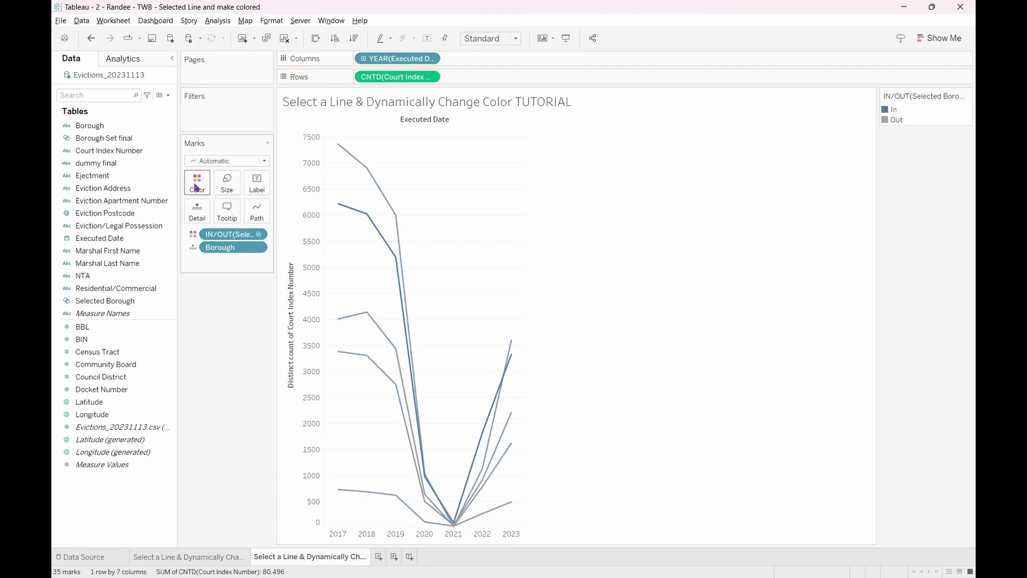
right_click(173, 306)
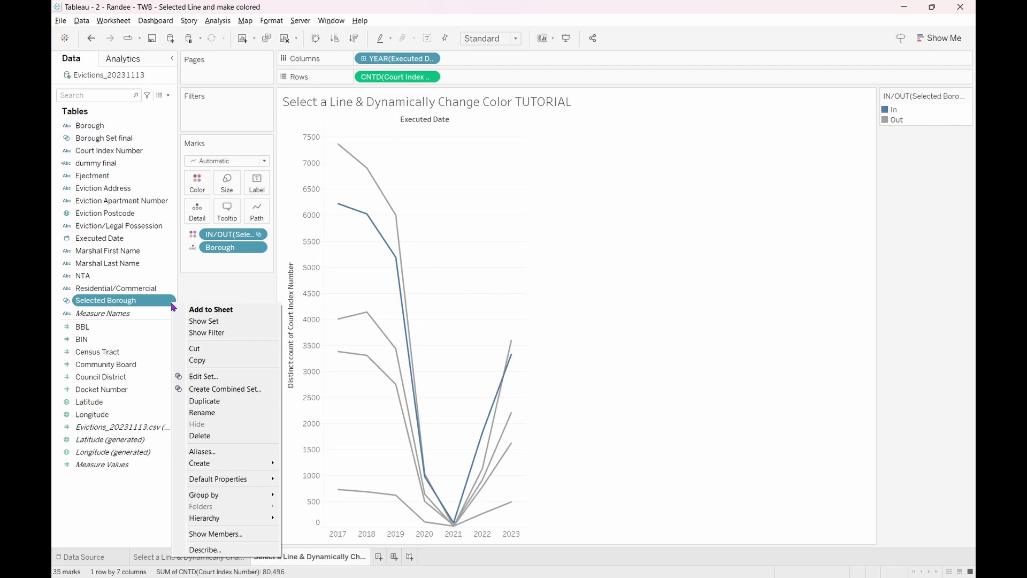
click(211, 321)
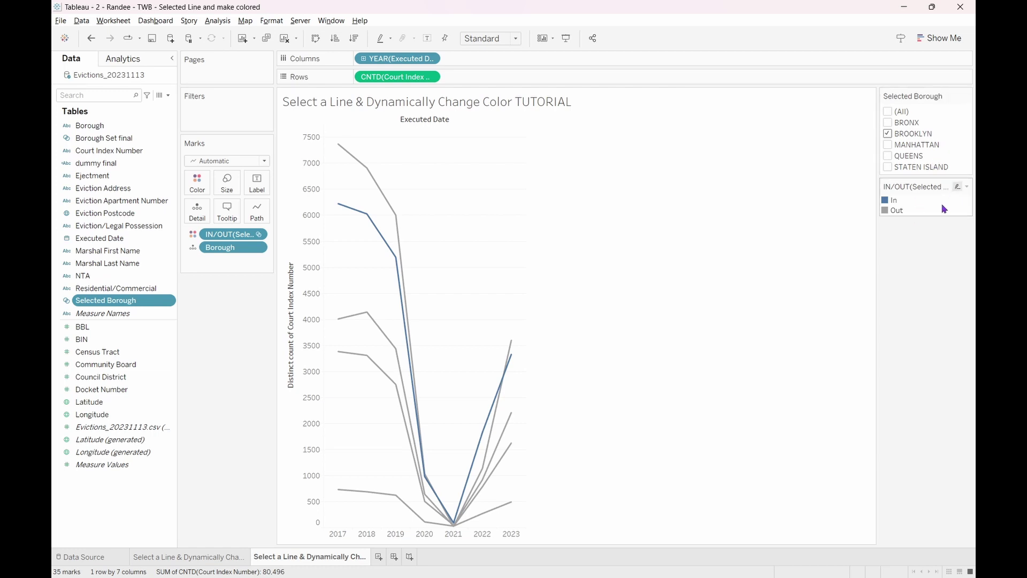
Apply the Purple-Pink-Gray palette to In/Out, with Out set to light lavender #c6c1f0
double_click(890, 212)
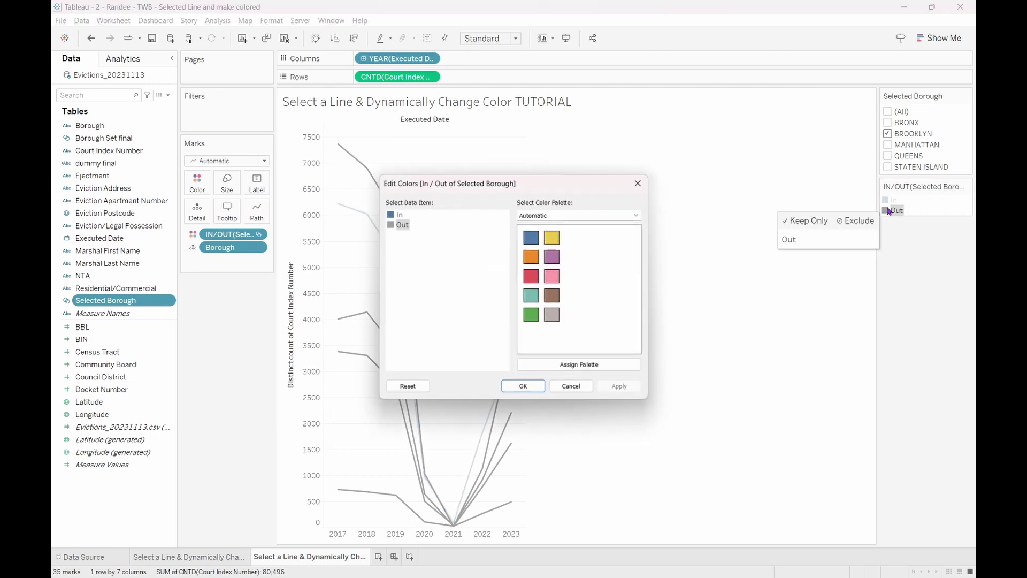
click(572, 216)
click(567, 346)
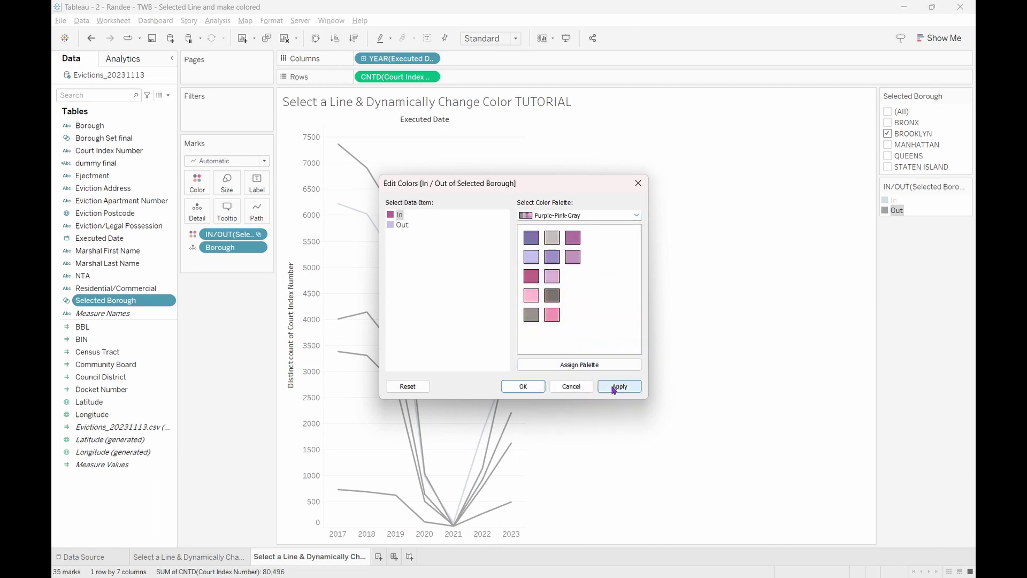
double_click(398, 225)
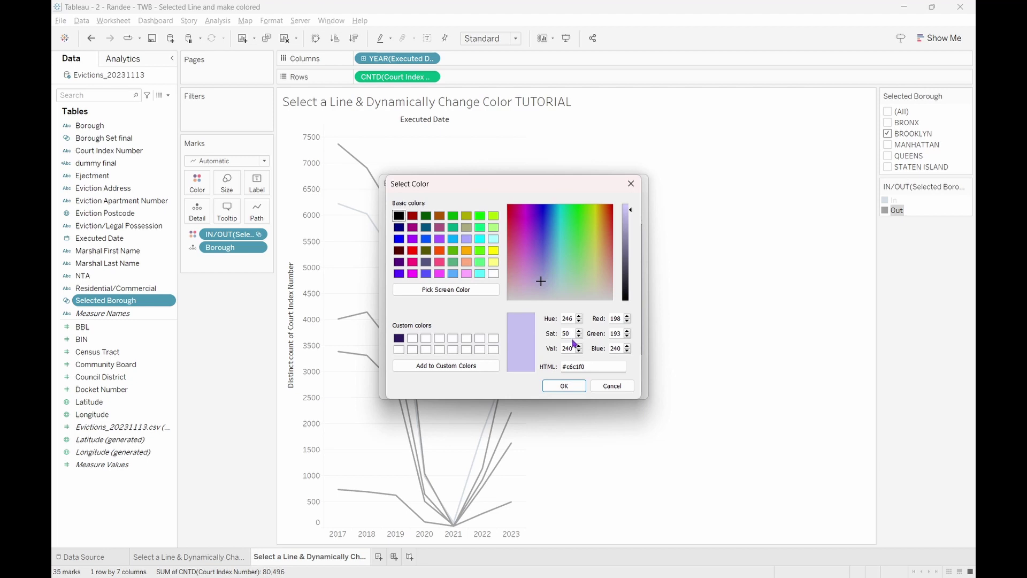
click(578, 385)
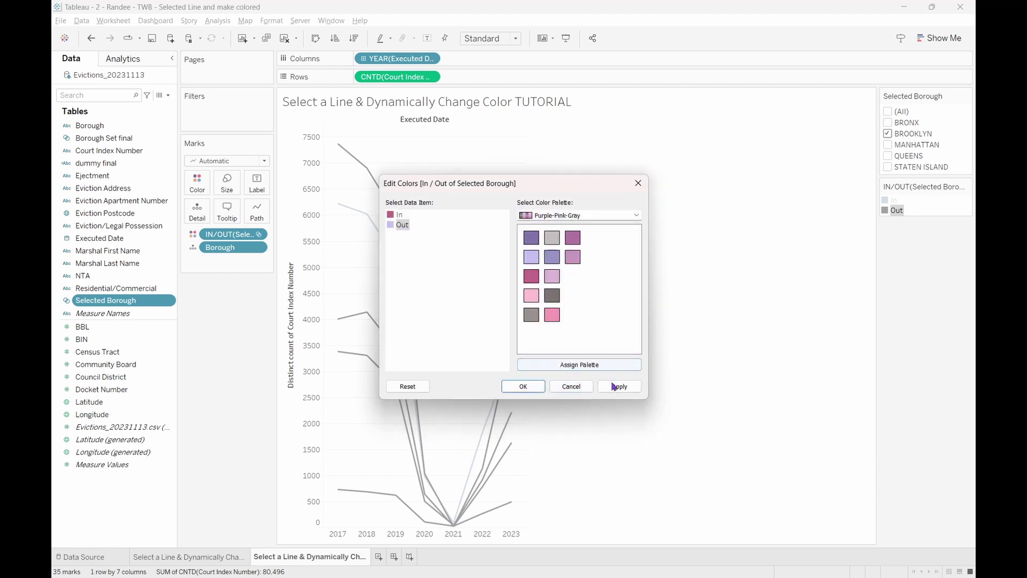
click(619, 386)
click(523, 385)
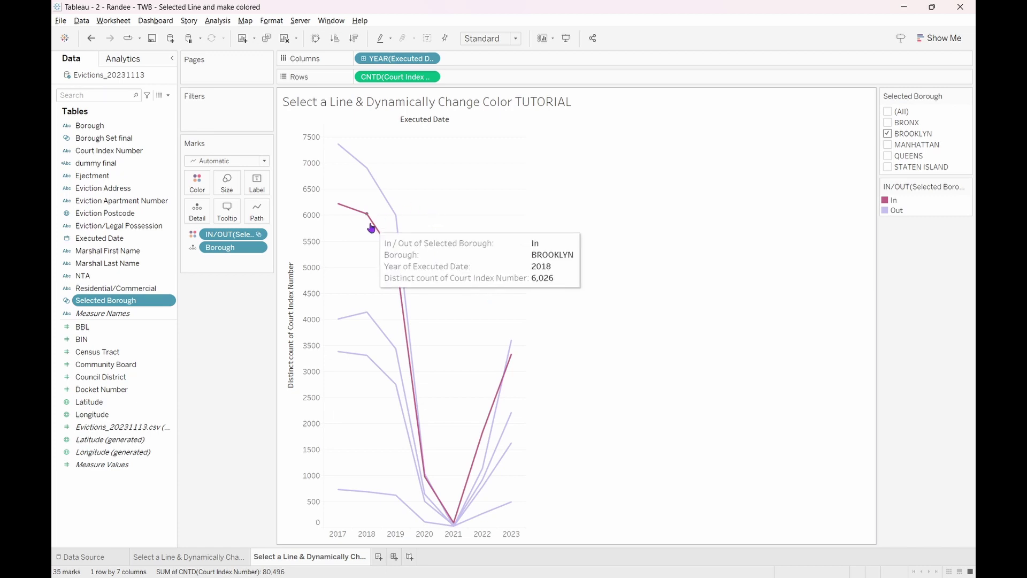
click(387, 204)
click(373, 201)
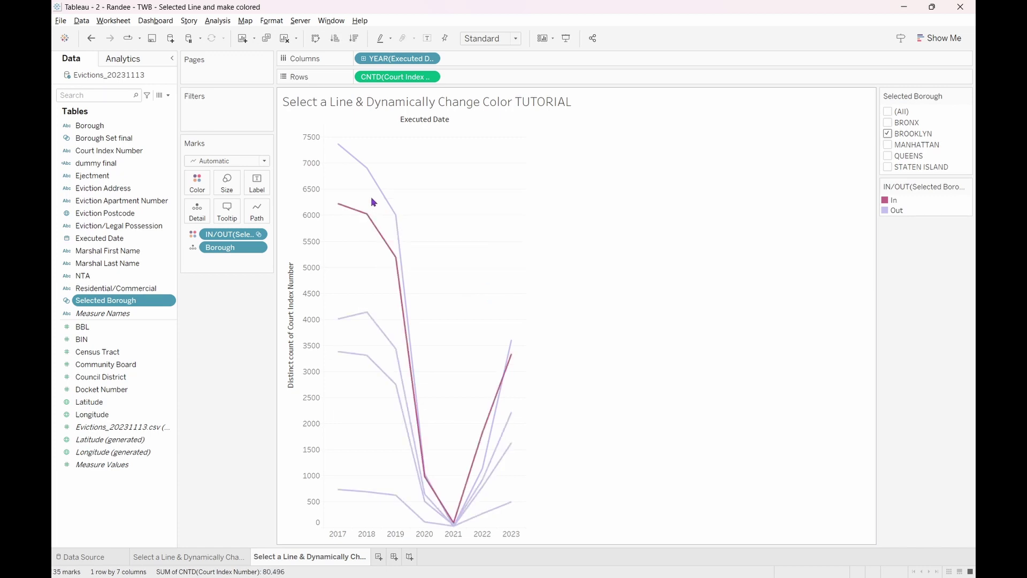
click(377, 332)
click(833, 228)
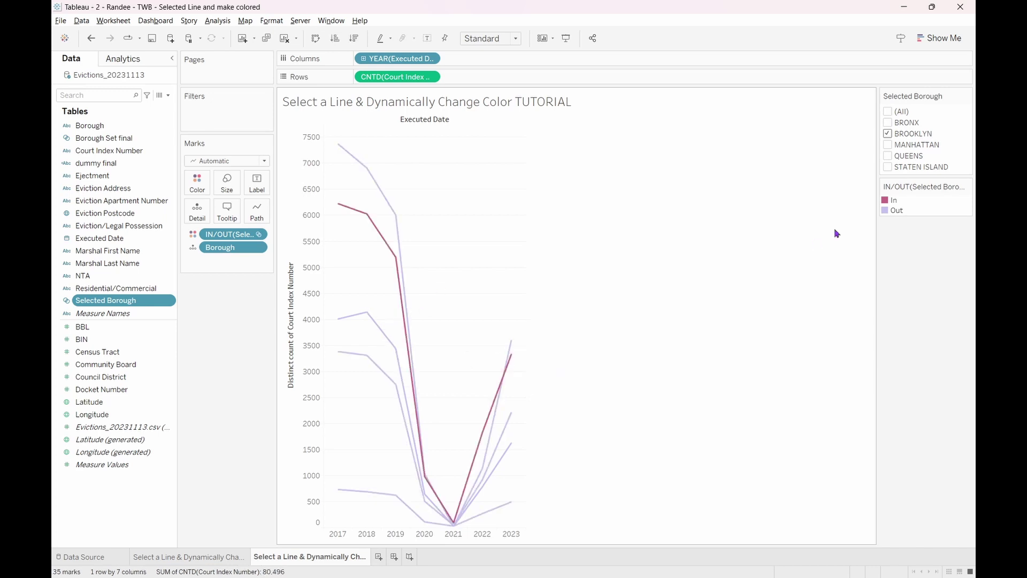
click(887, 133)
click(889, 146)
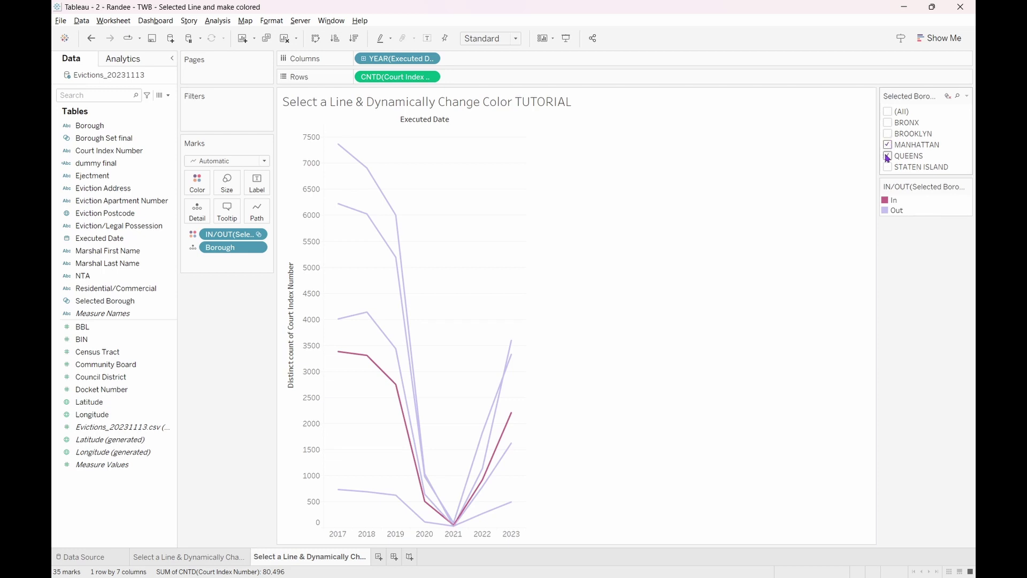
click(887, 156)
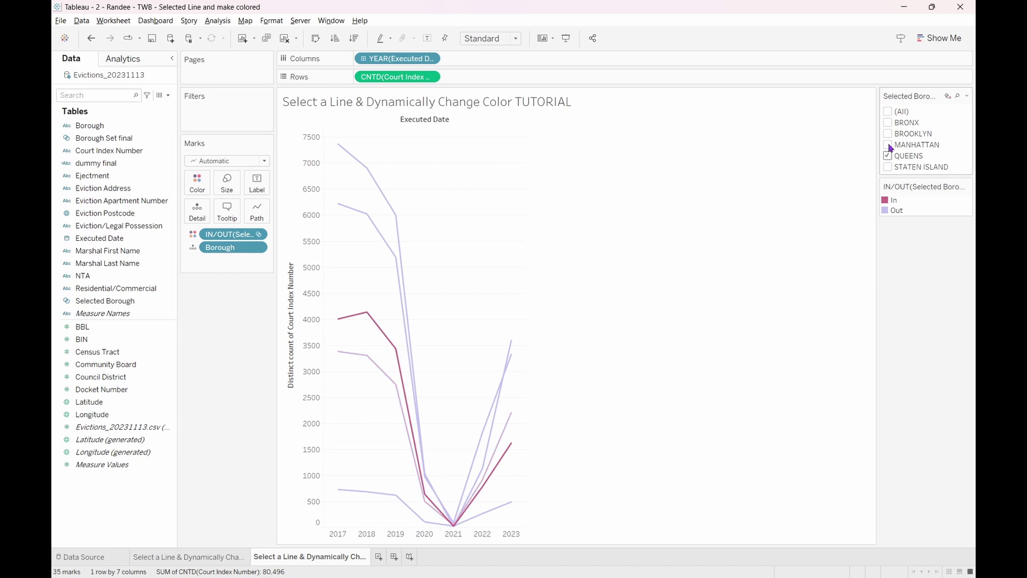
click(887, 145)
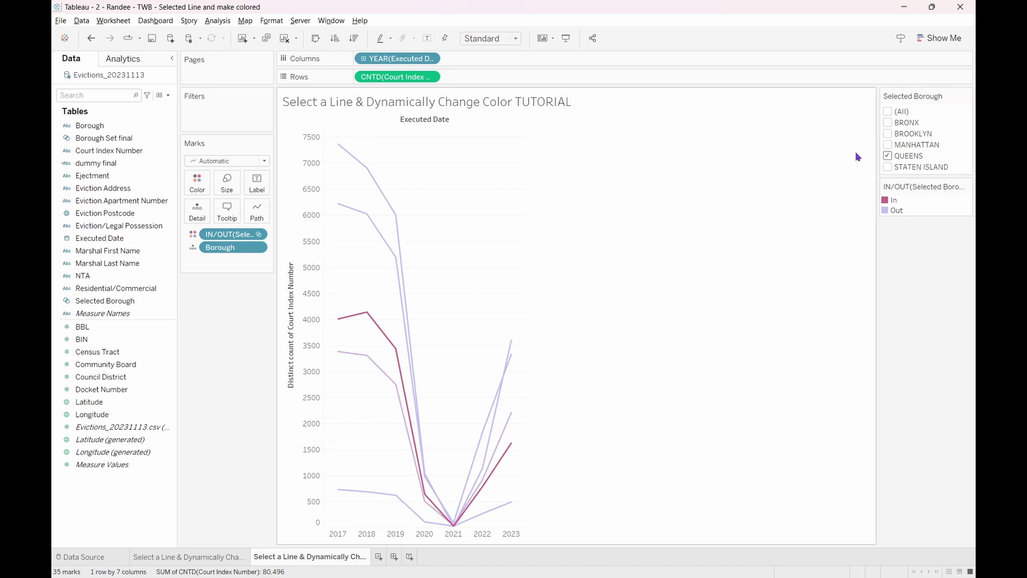
click(888, 134)
click(888, 145)
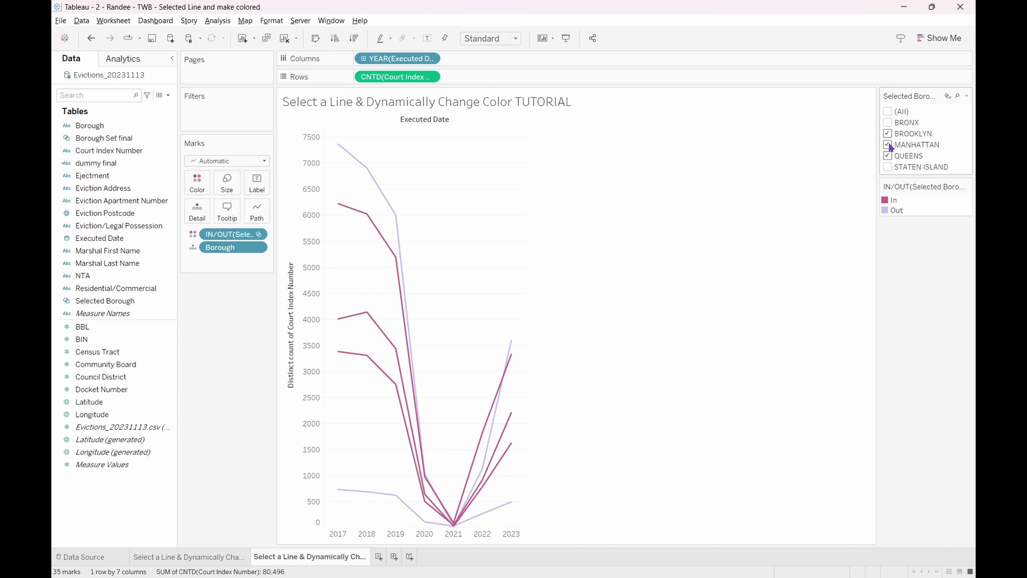
click(888, 145)
click(888, 133)
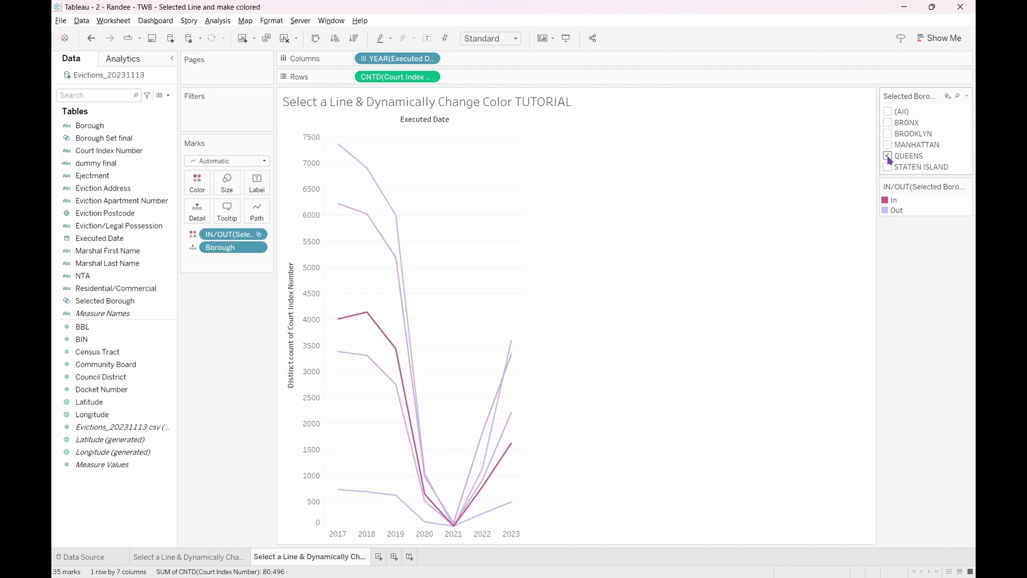
click(888, 156)
click(888, 134)
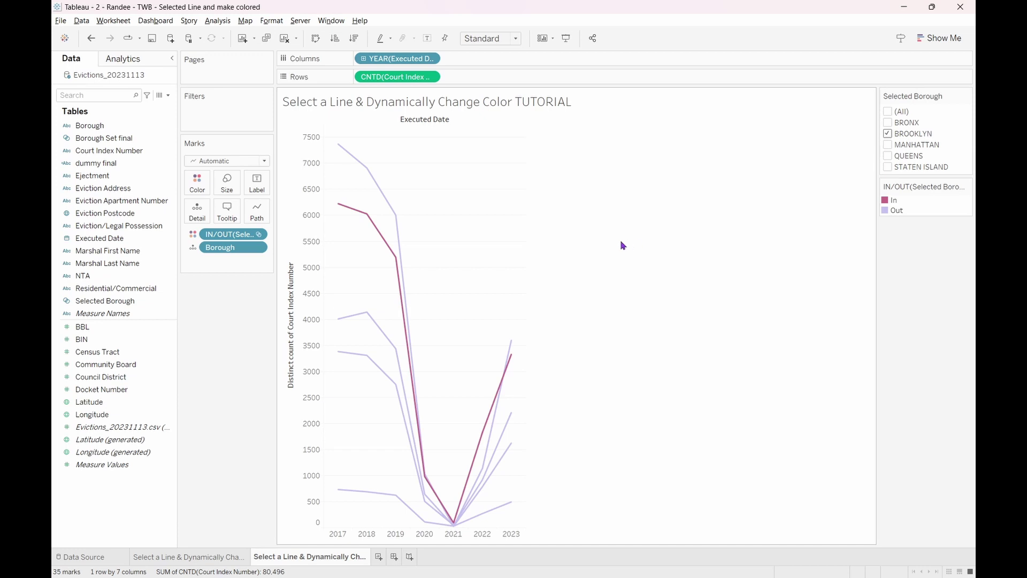
From Worksheet > Actions filtered to this sheet, add a new Change Set Values action
click(119, 23)
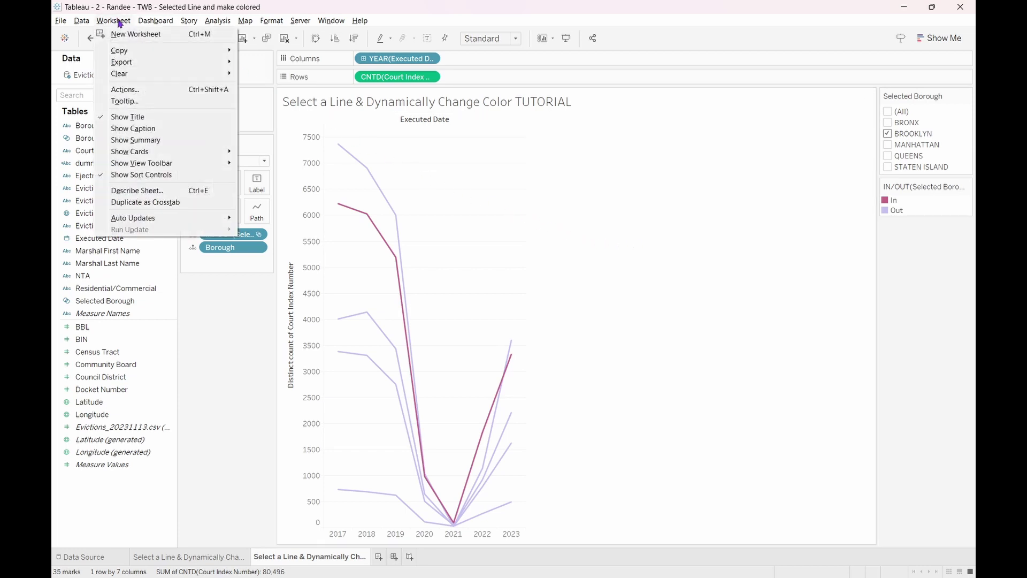
click(140, 92)
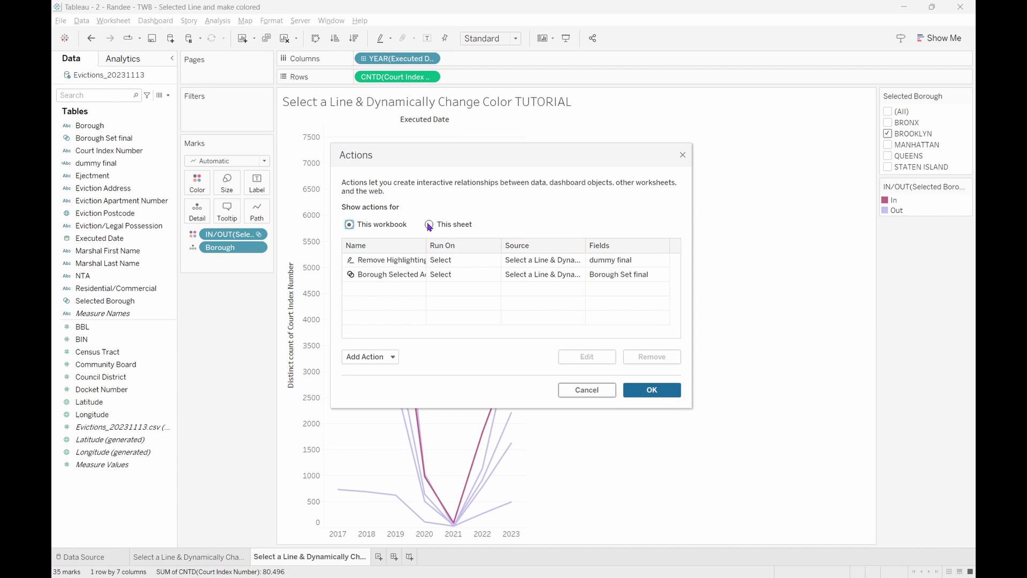
click(428, 225)
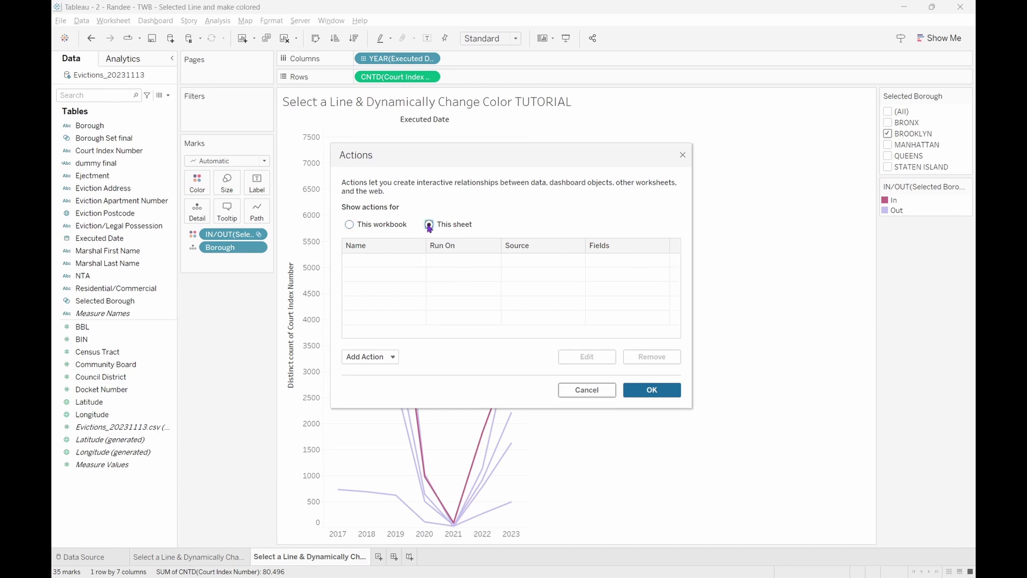
click(391, 357)
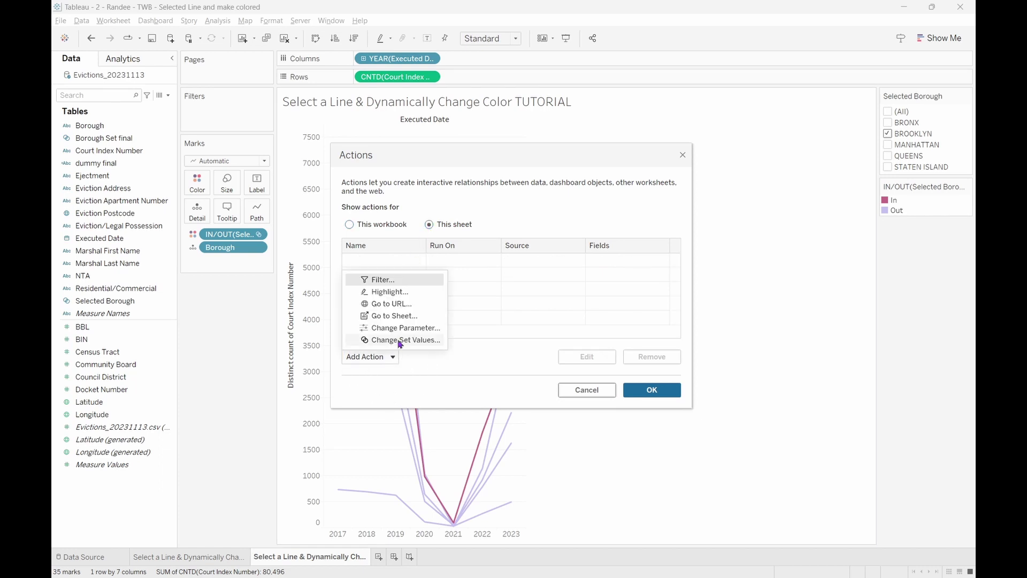
click(400, 341)
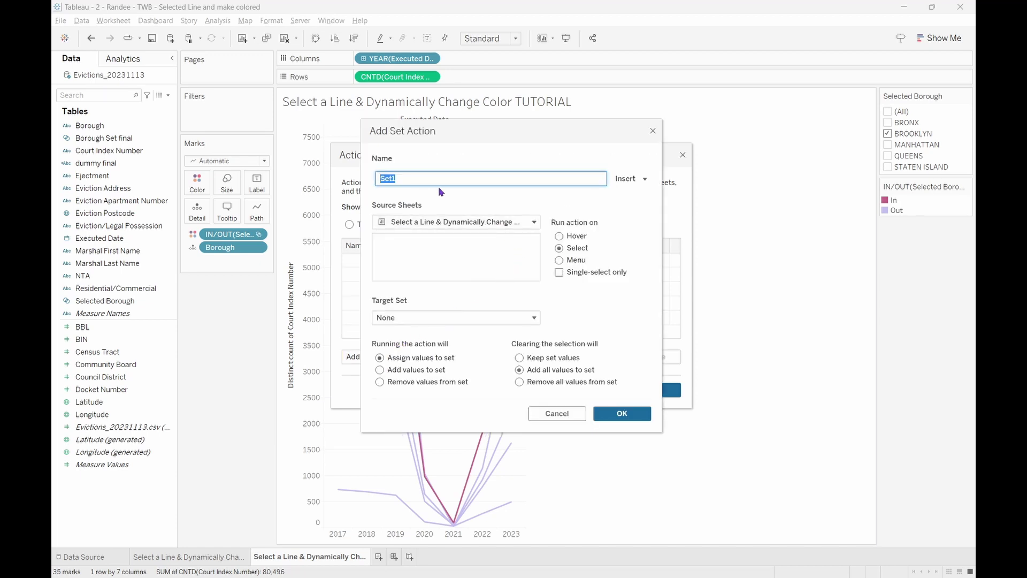
Create 'Selected borough Set Action' targeting the Selected Borough set, removing all values when cleared
text(Selected borough Set Action)
click(560, 250)
click(521, 317)
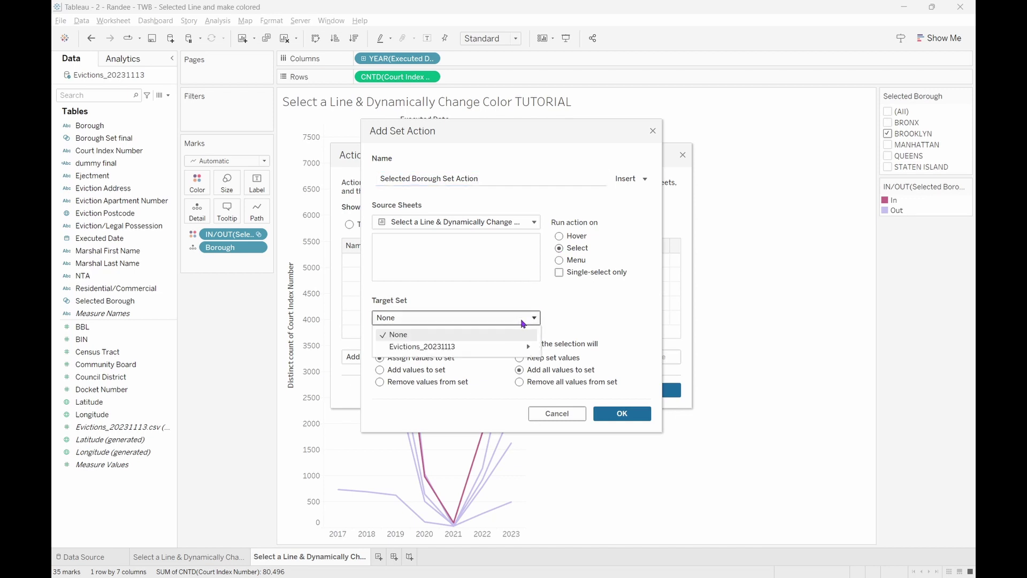
mouse_move(520, 346)
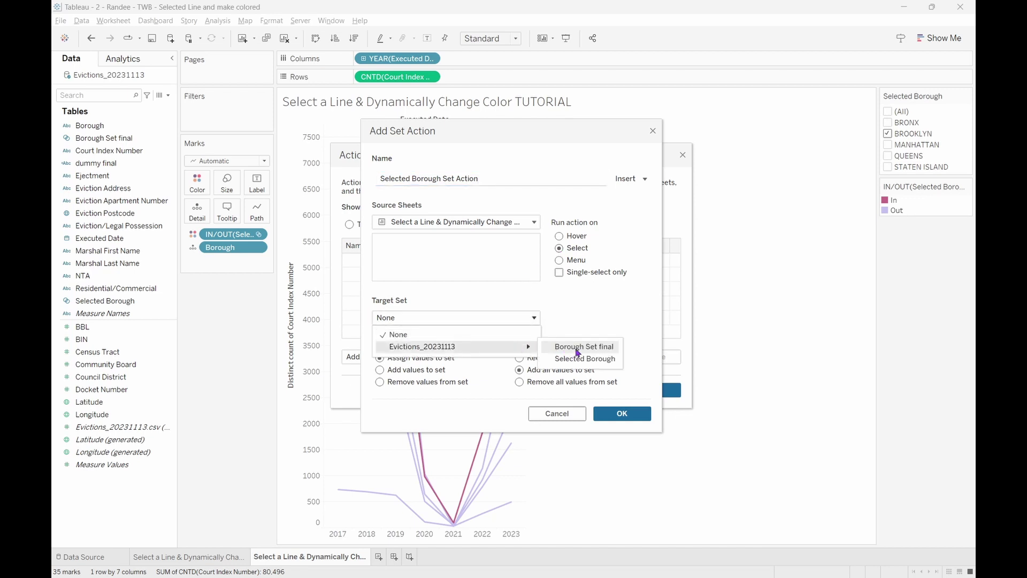
click(578, 367)
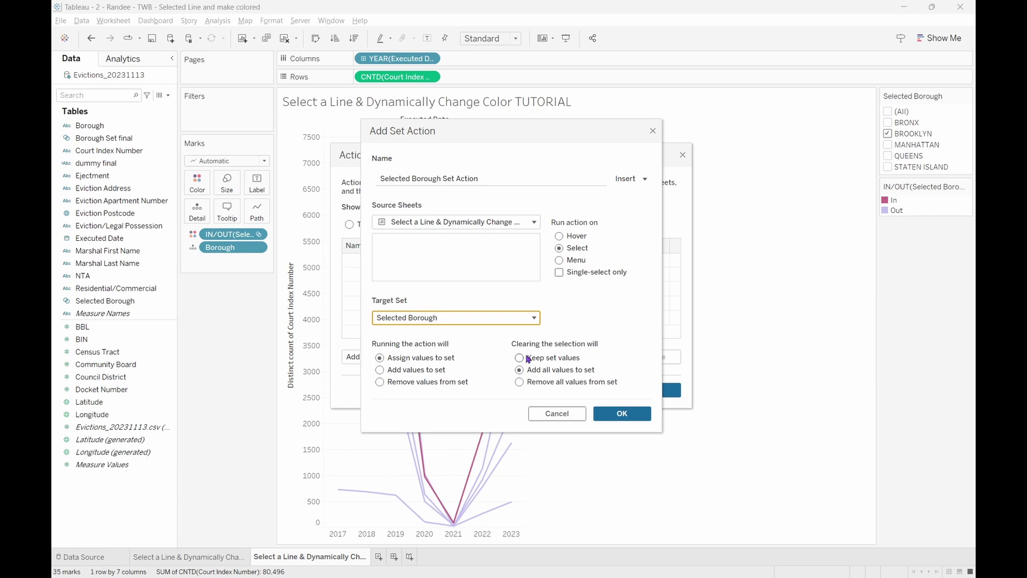
click(439, 364)
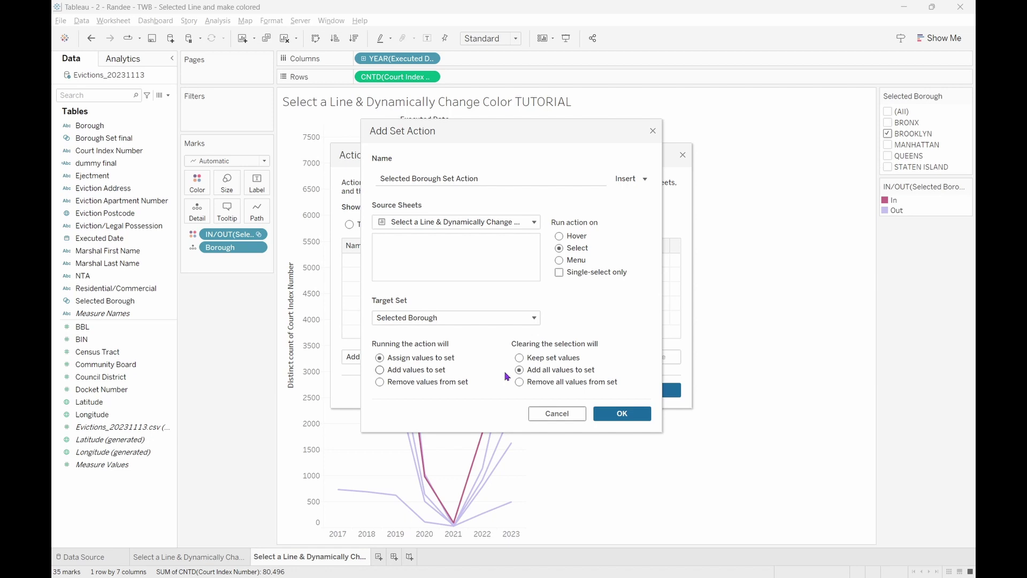
click(520, 383)
click(521, 386)
click(623, 414)
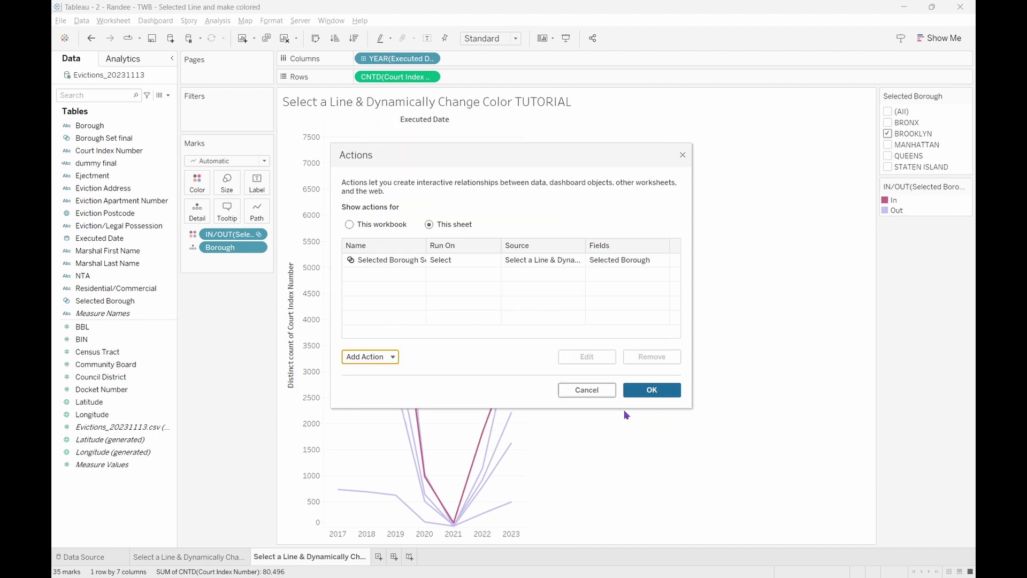
click(648, 391)
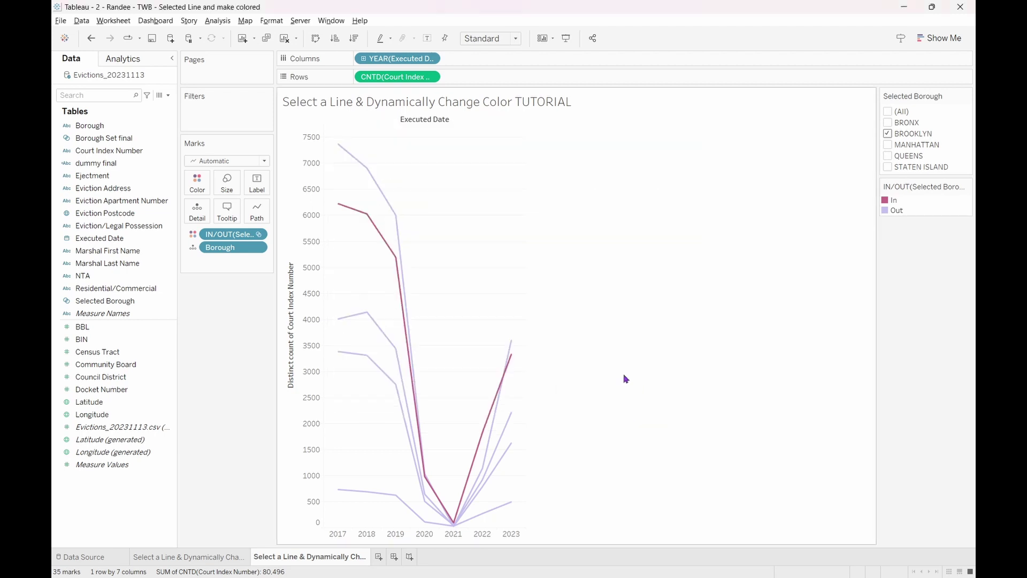
click(396, 228)
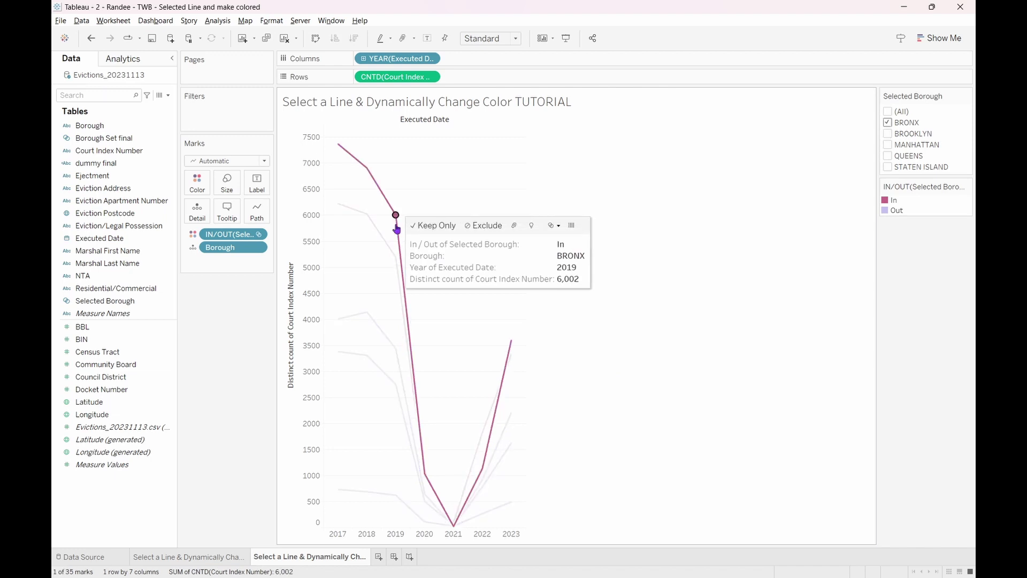
click(396, 256)
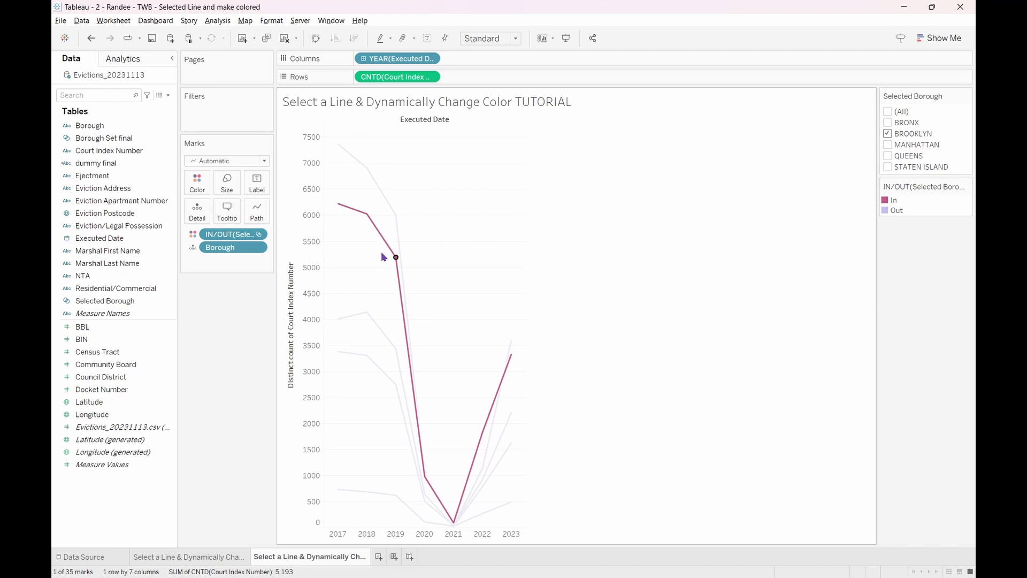
click(361, 315)
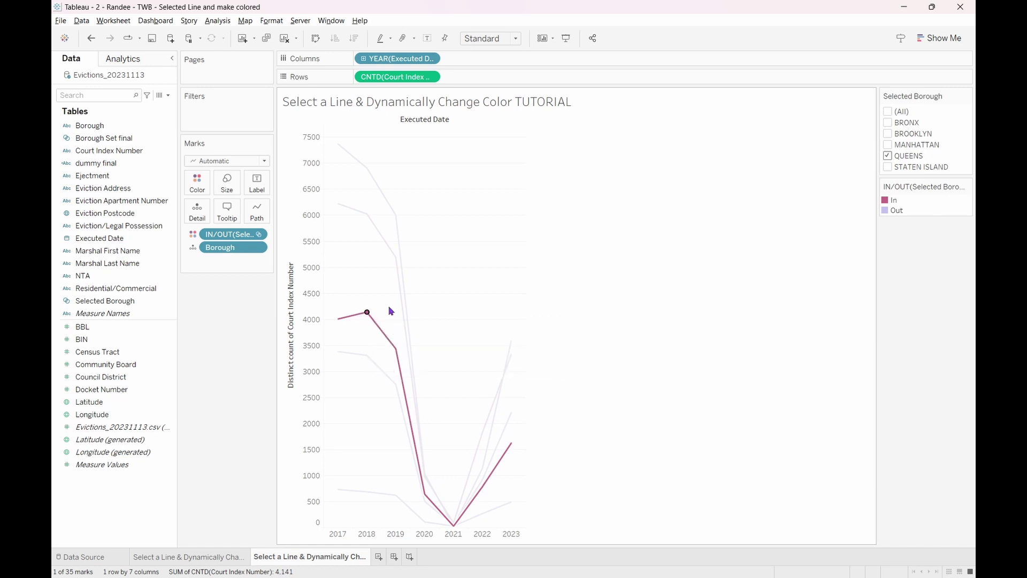
click(421, 291)
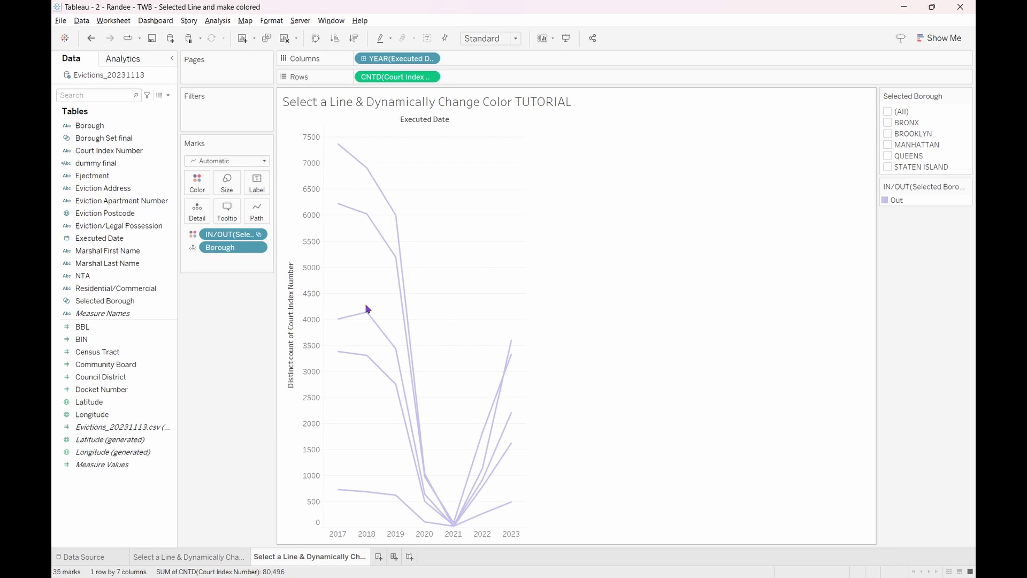
click(365, 318)
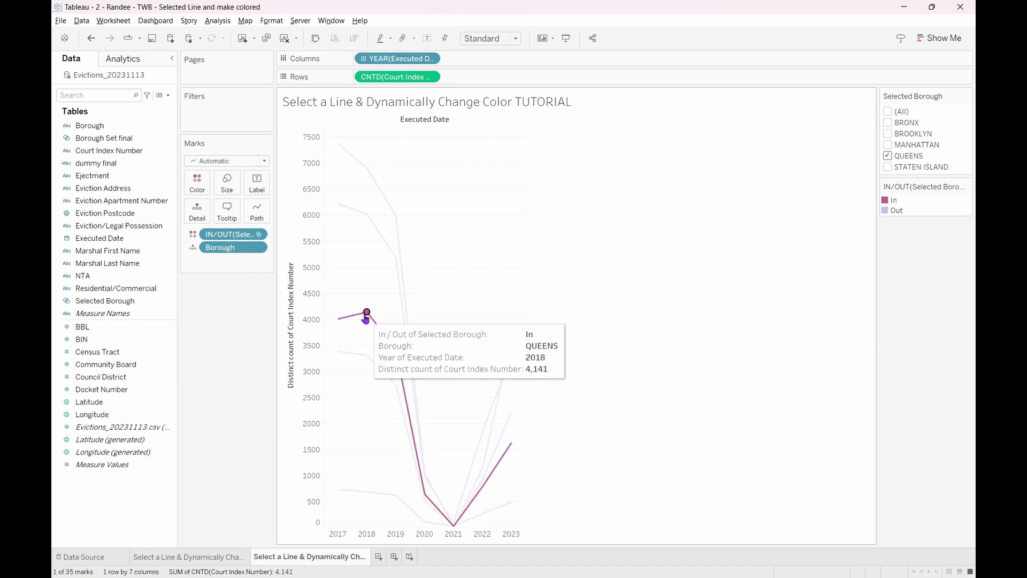
click(380, 276)
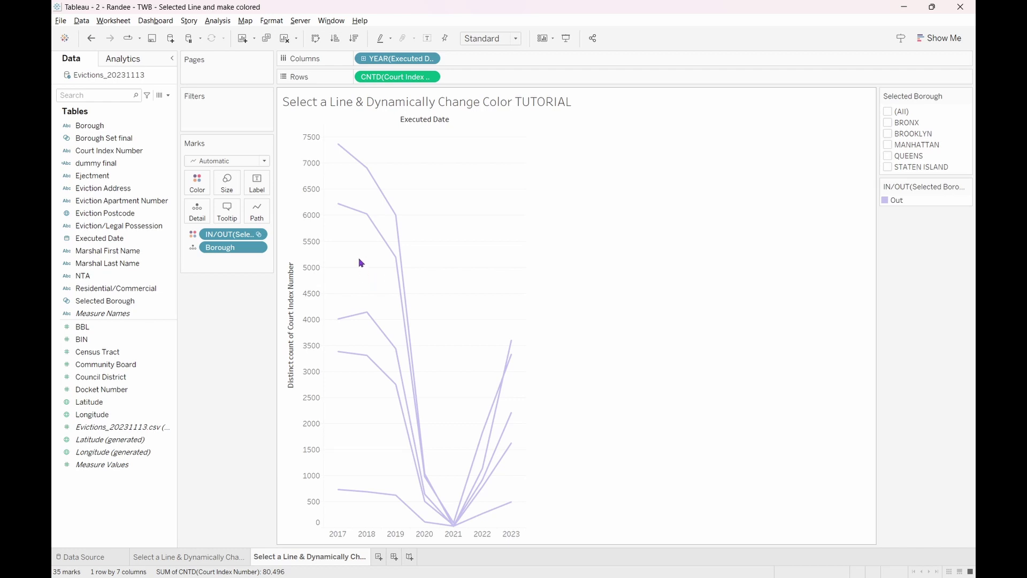
Create a calculated field 'dummy' with formula 'dummy' and drop it onto Detail
click(168, 95)
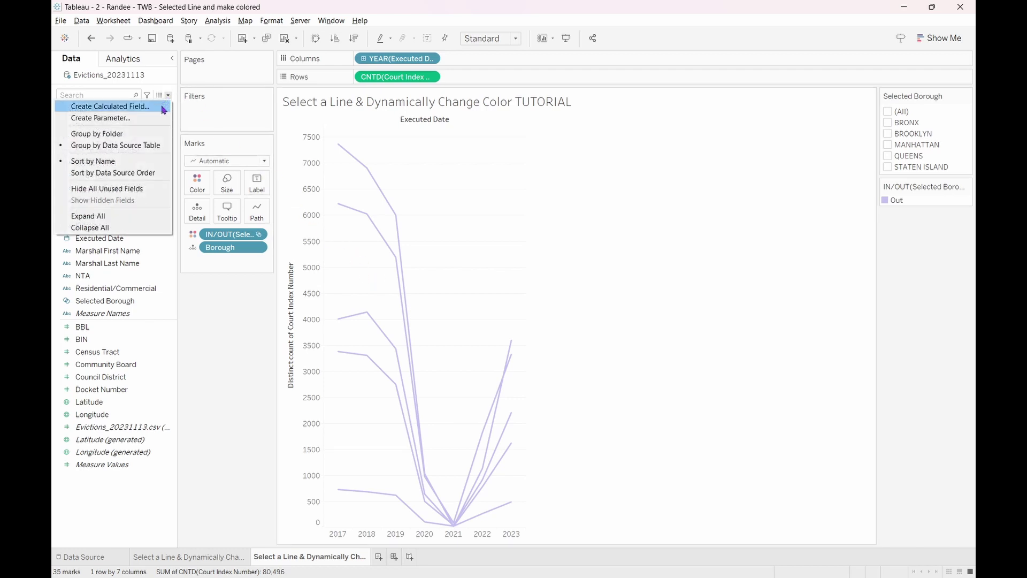
click(164, 108)
text(dummy)
click(337, 300)
text('dummy')
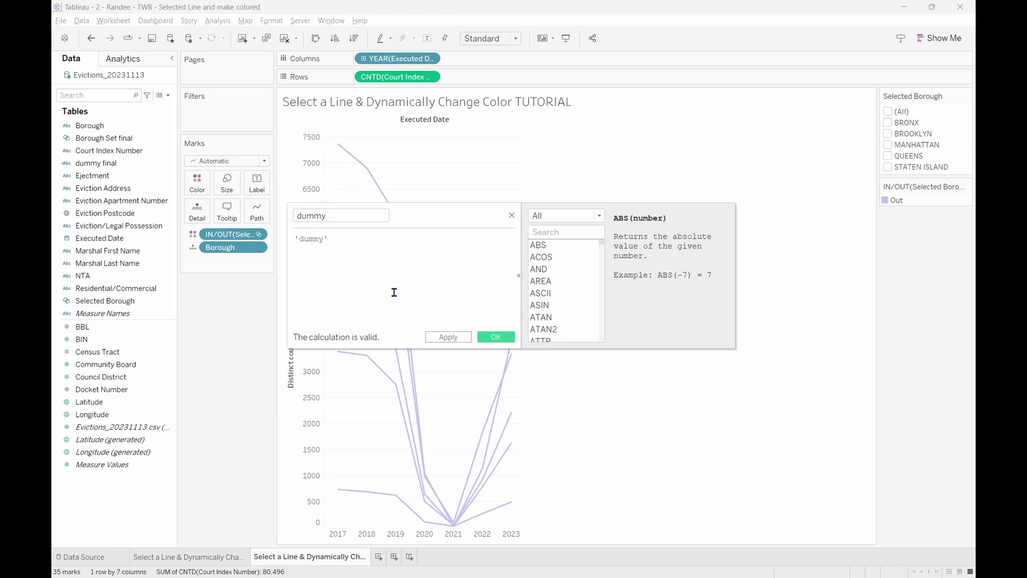
click(496, 336)
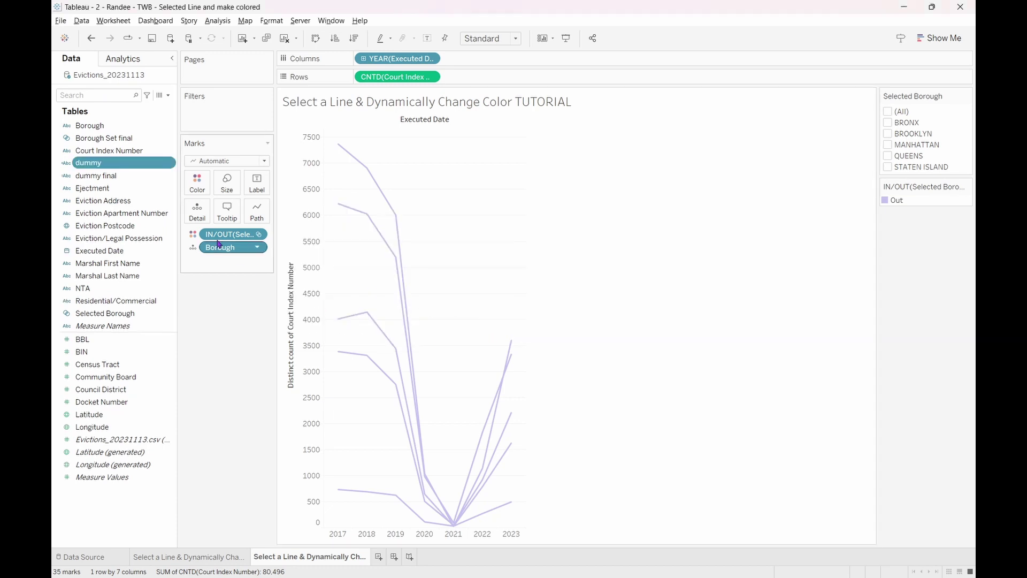
drag(103, 164, 199, 219)
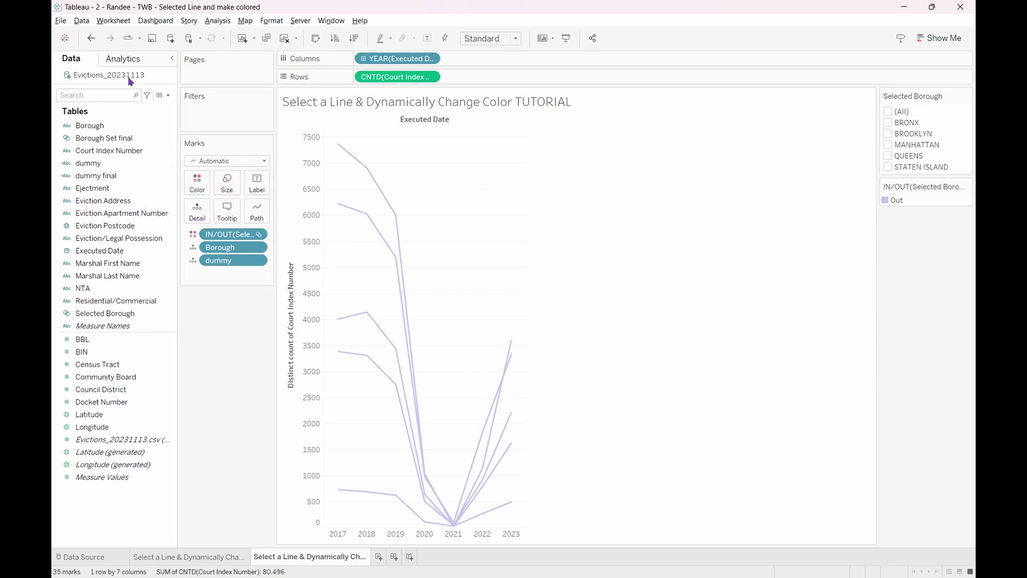
Add a 'Remove Highlighting' highlight action for this sheet using only the dummy field
click(113, 20)
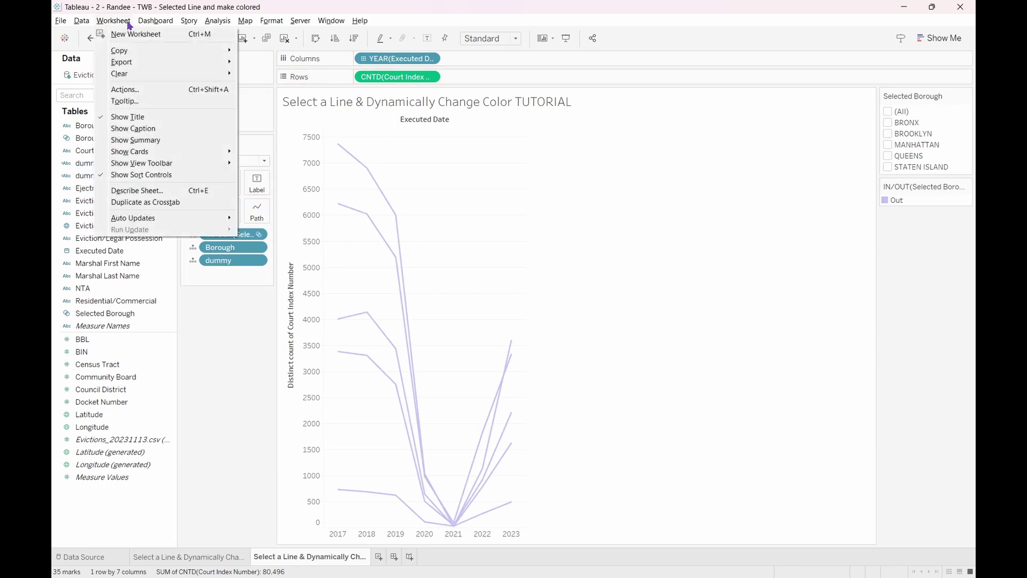
click(130, 87)
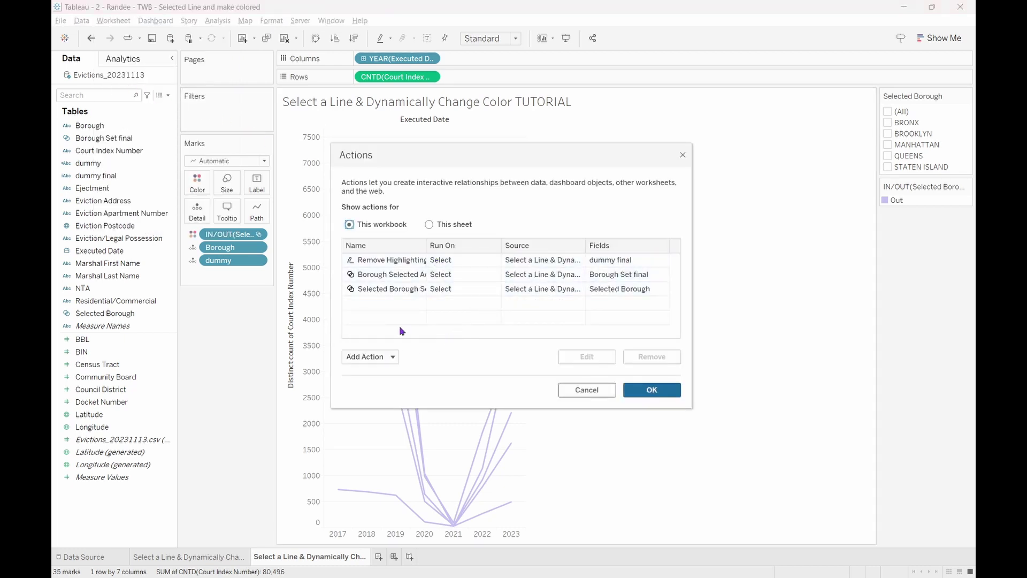
click(430, 224)
click(390, 356)
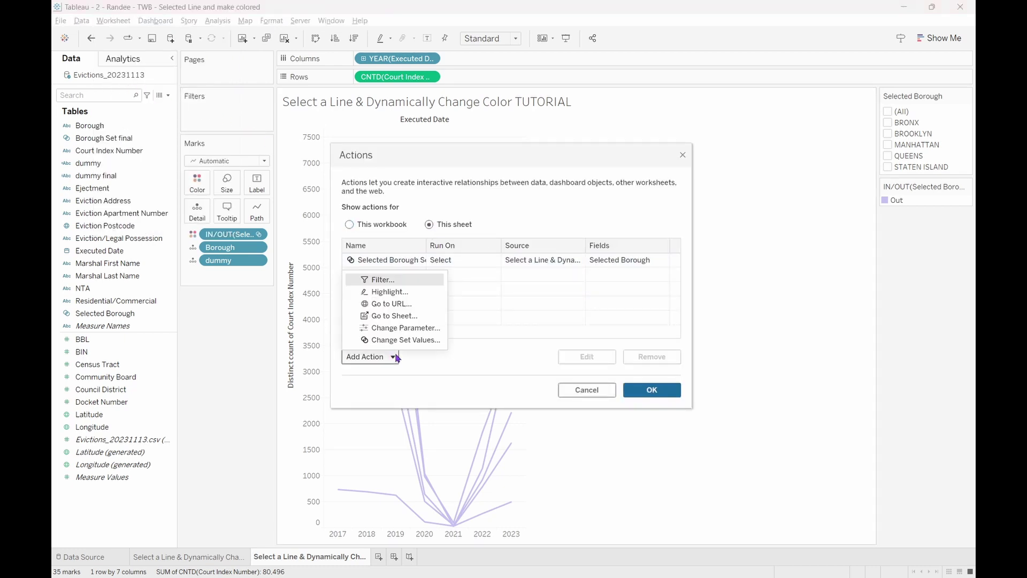
click(416, 291)
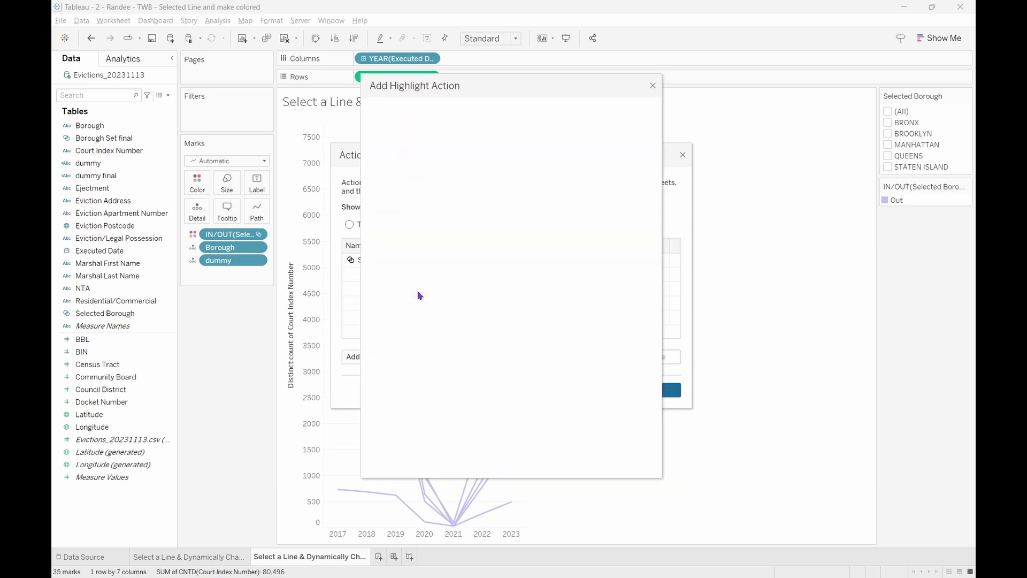
text(Remove Highlighting)
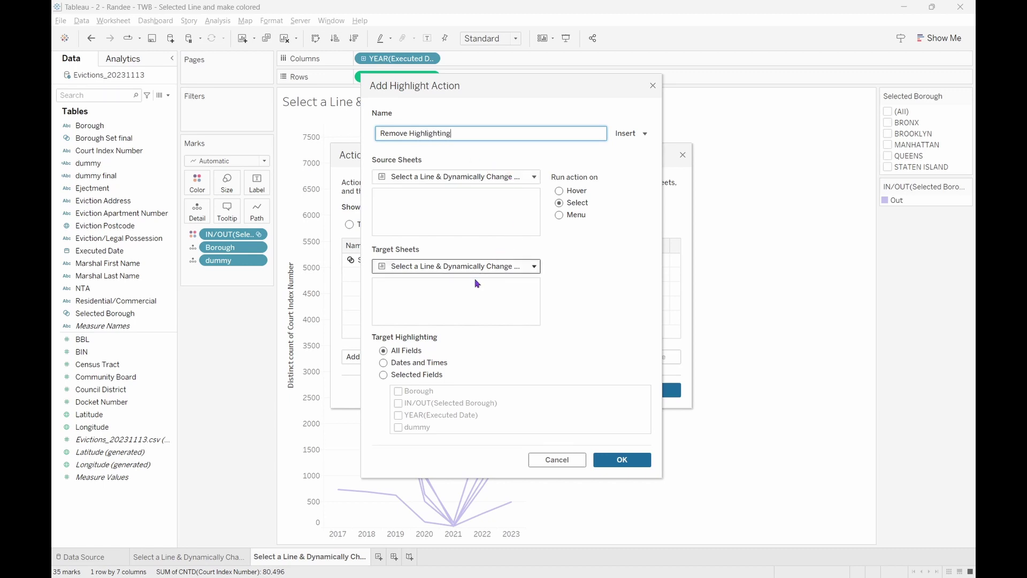
click(385, 375)
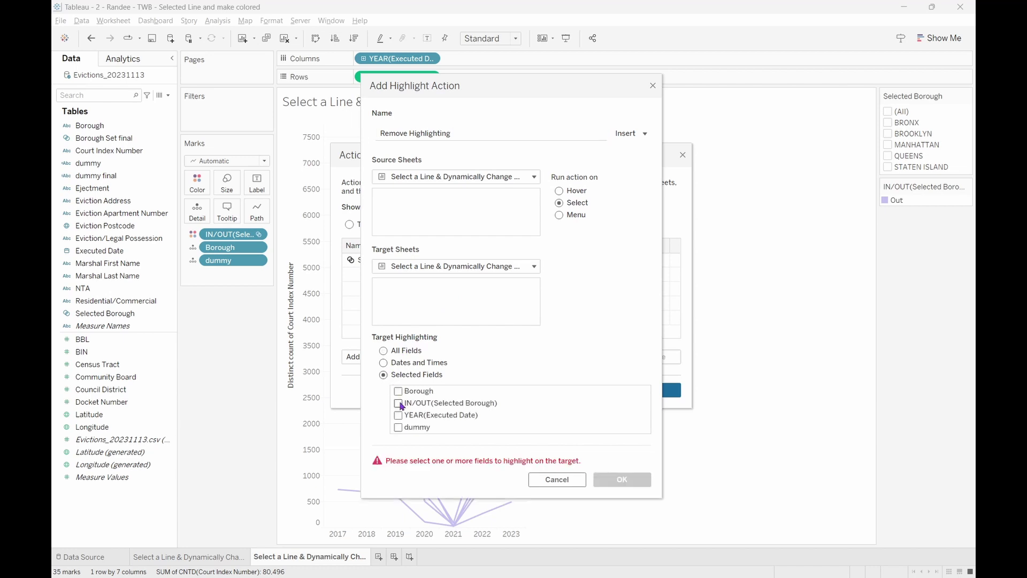
click(398, 427)
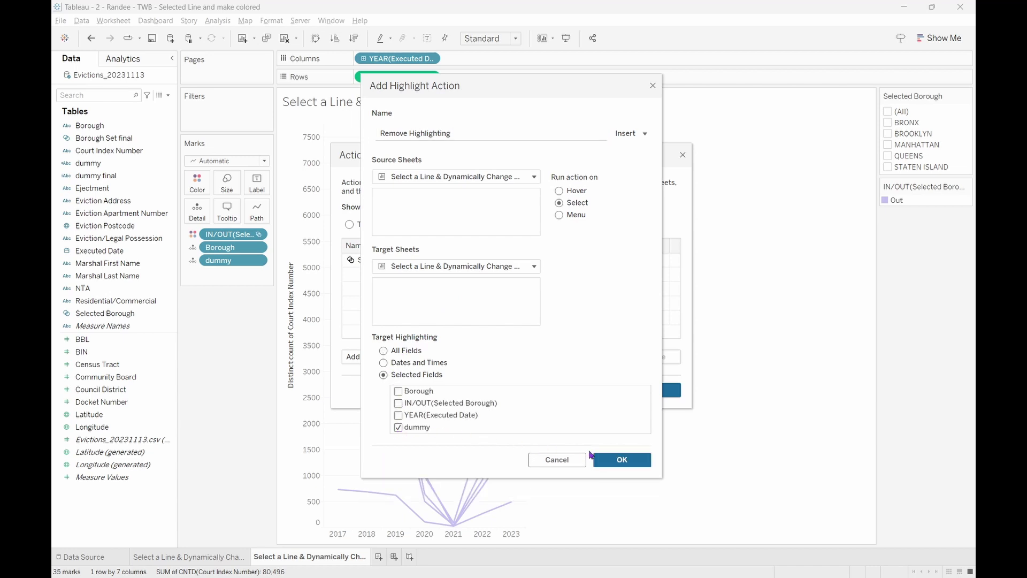
click(615, 459)
click(642, 391)
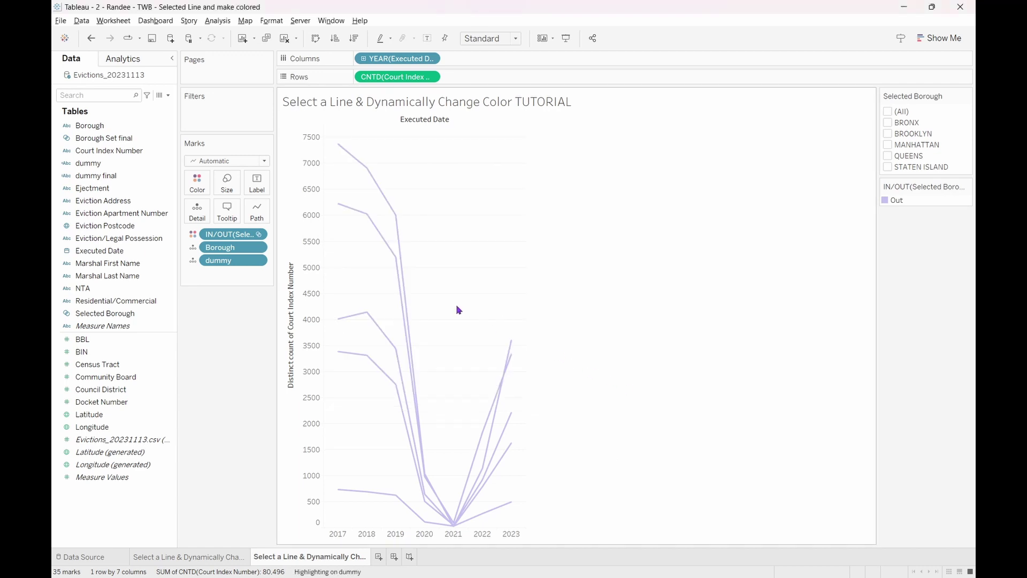
Select the Bronx, Queens and Manhattan lines to check they recolour pink
click(396, 215)
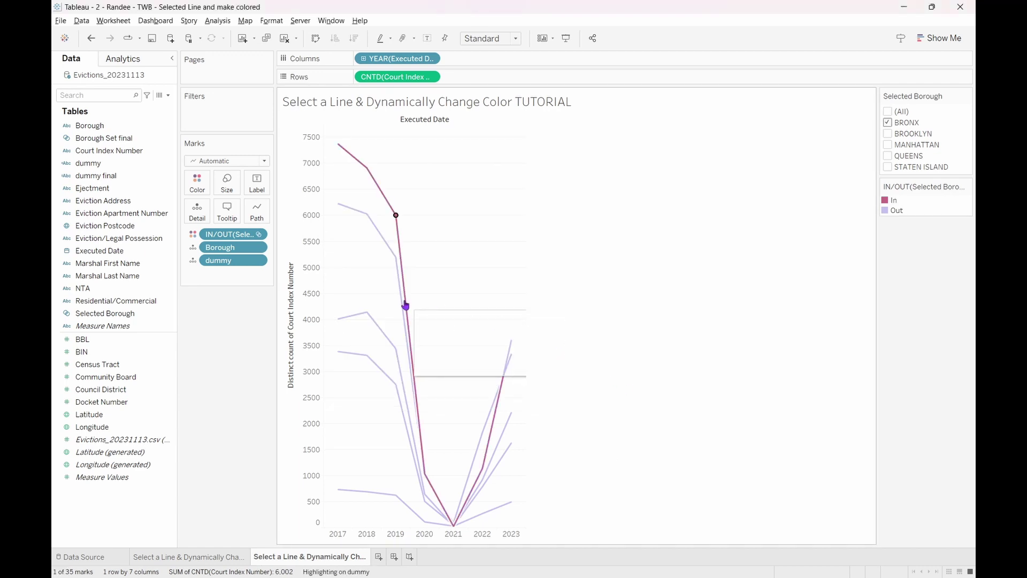
click(367, 311)
click(368, 357)
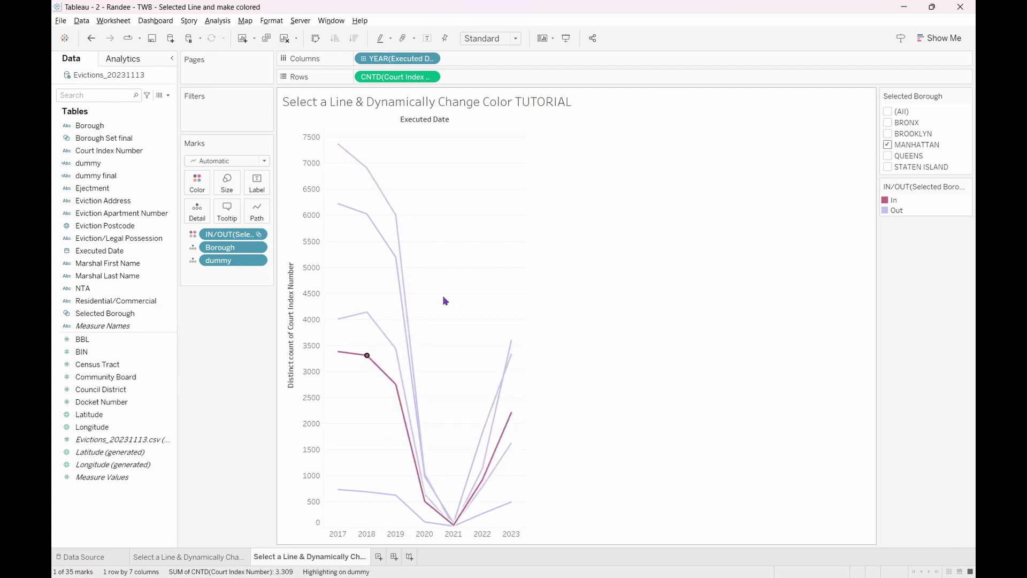
click(381, 306)
drag(378, 300, 351, 381)
Clear the selection and set the chart to fit the Entire View
click(449, 314)
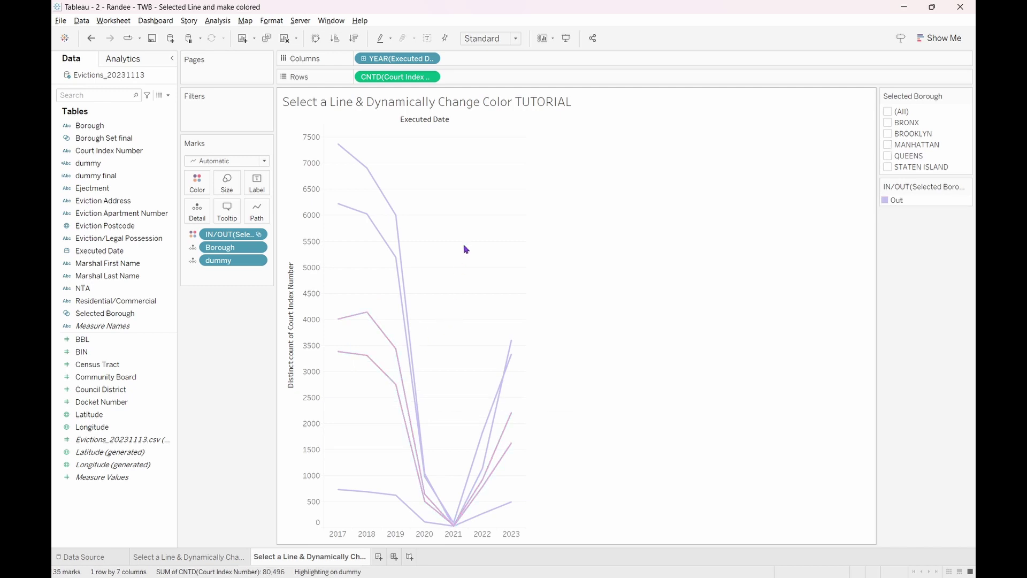
click(515, 39)
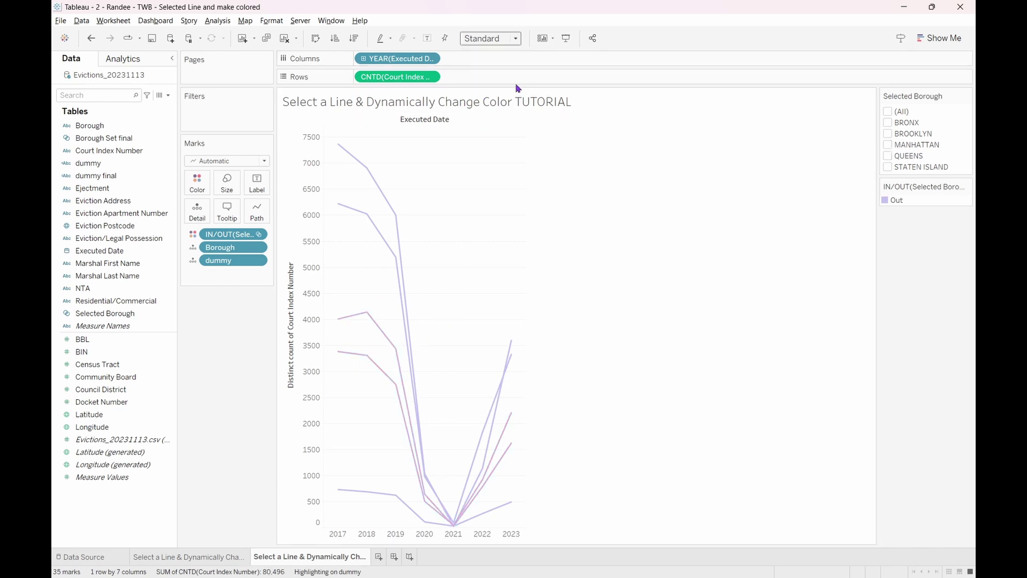
click(515, 82)
Format the sheet to remove the grand total pane and header borders
right_click(575, 194)
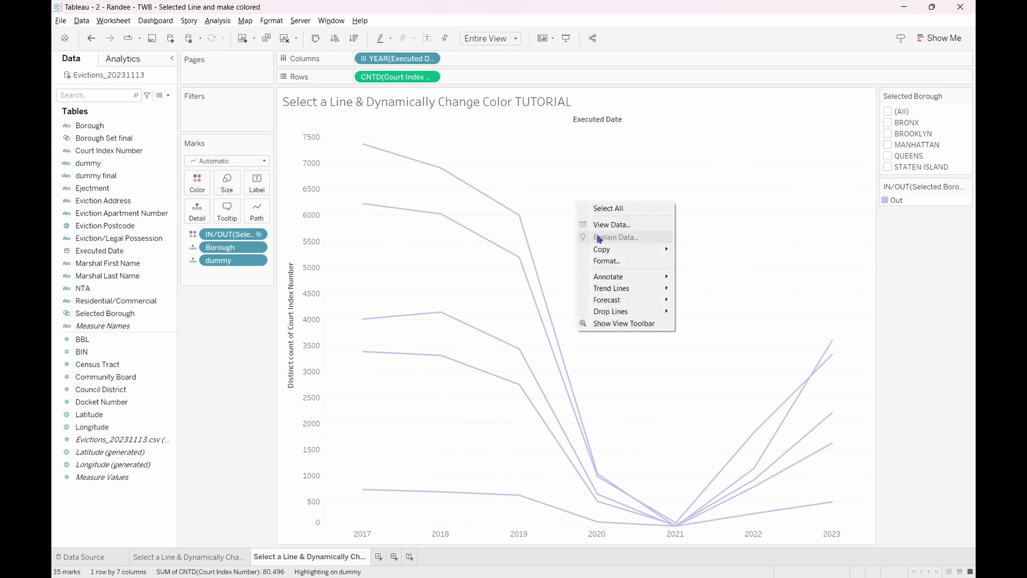
click(606, 260)
click(109, 79)
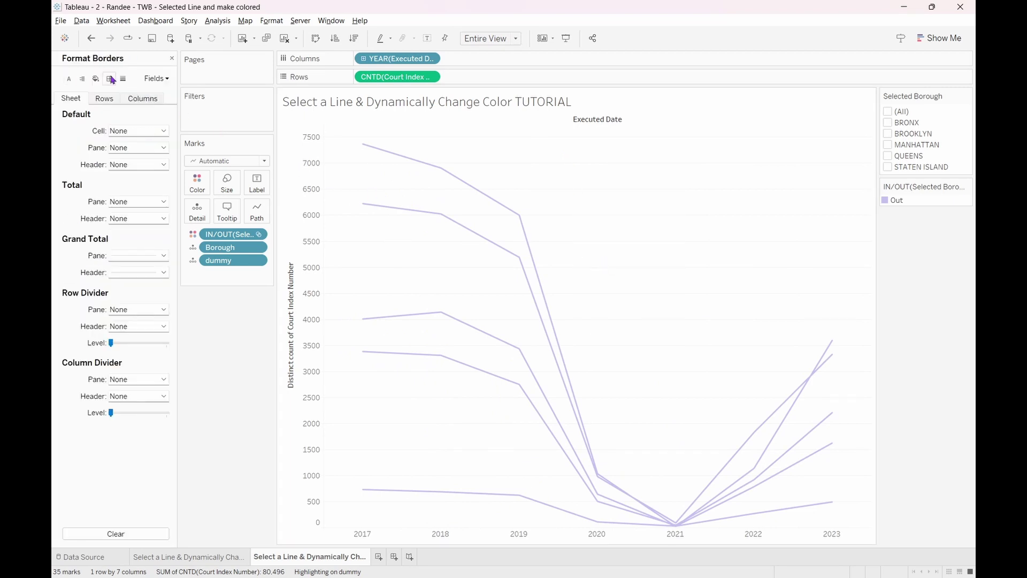
click(134, 256)
click(136, 270)
click(137, 272)
click(138, 286)
Set the sheet and row grid lines to None
click(123, 79)
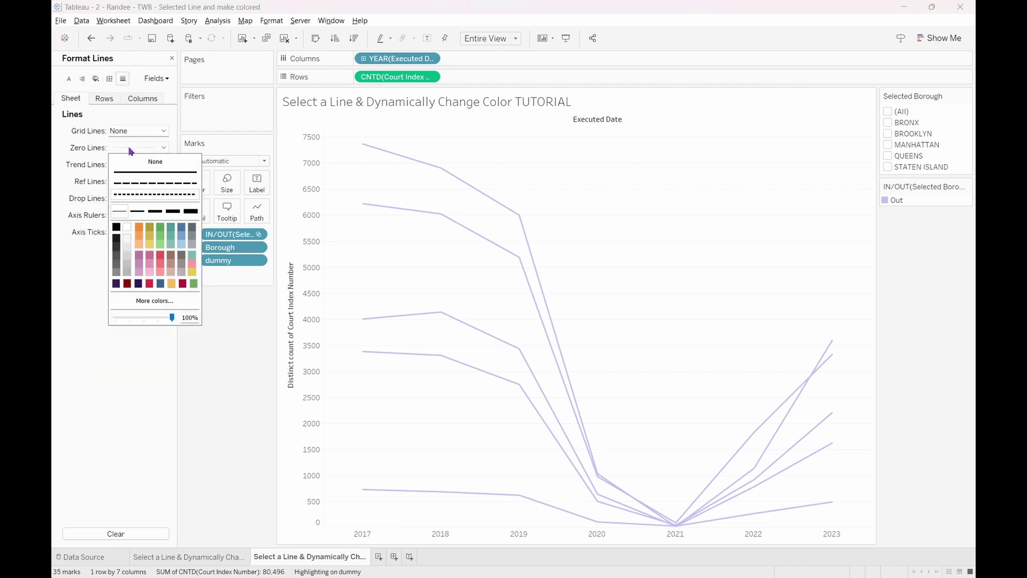
click(138, 131)
click(155, 145)
click(104, 99)
click(138, 130)
click(127, 147)
Set row zero lines and the row and column axis rulers to None
click(128, 148)
click(155, 160)
click(138, 214)
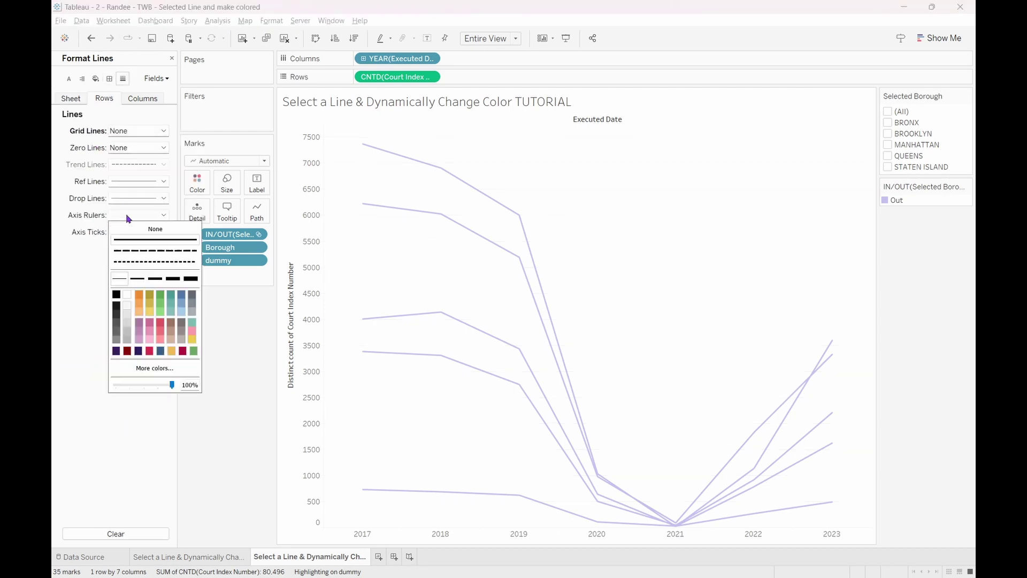
click(155, 228)
click(140, 98)
click(137, 215)
click(155, 229)
Replace the placeholder title with 'Number of Court Cases by Borough over Time'
double_click(484, 102)
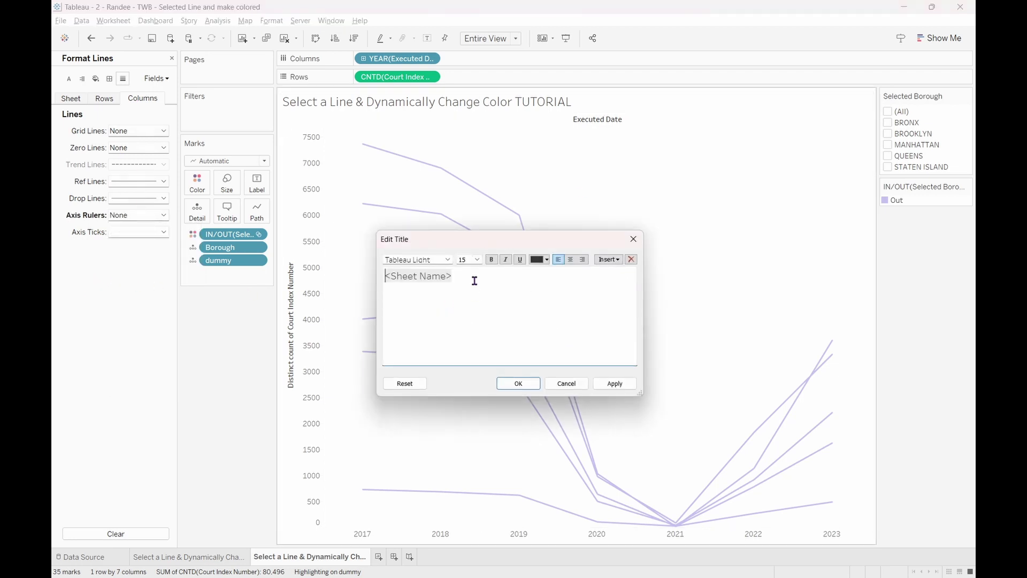
drag(475, 279, 371, 280)
text(Number)
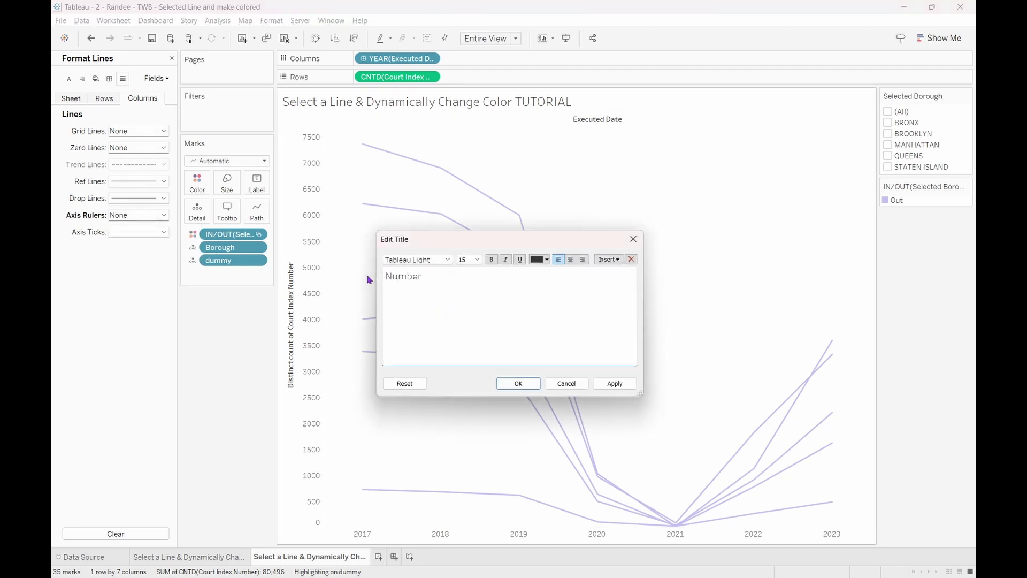
text( of Court Cases by Borough over Time)
Make the title bold, centred, Tableau Bold and pink, then select the Bronx line
key(ctrl+a)
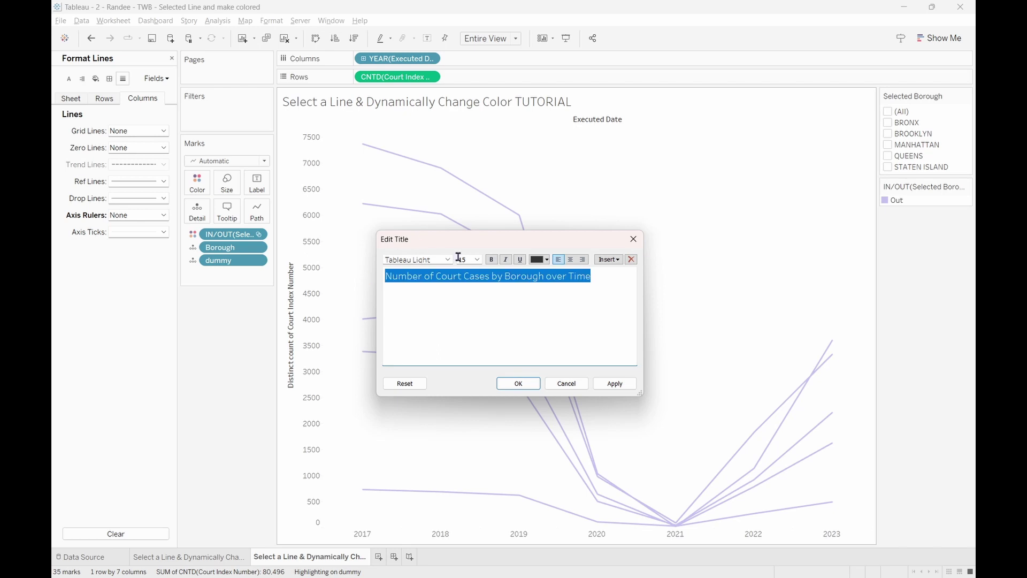
click(491, 260)
click(570, 260)
click(447, 259)
click(416, 450)
click(546, 259)
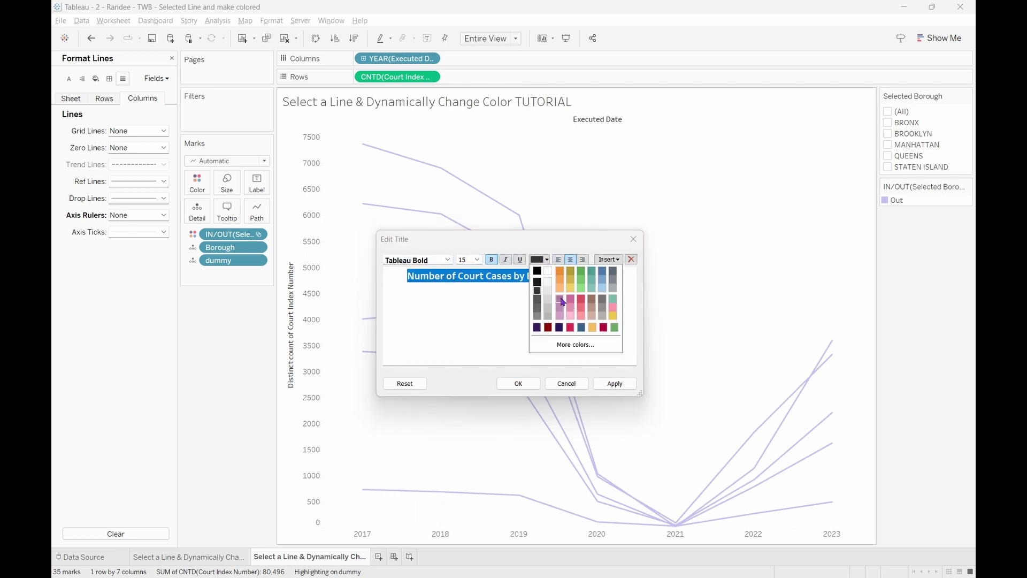
click(577, 307)
click(610, 382)
click(535, 383)
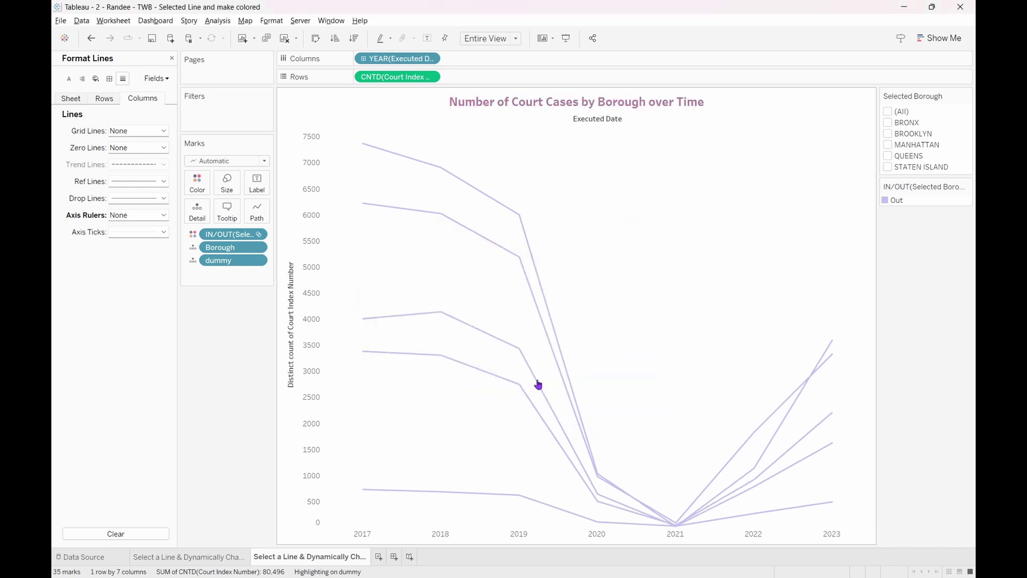
click(532, 253)
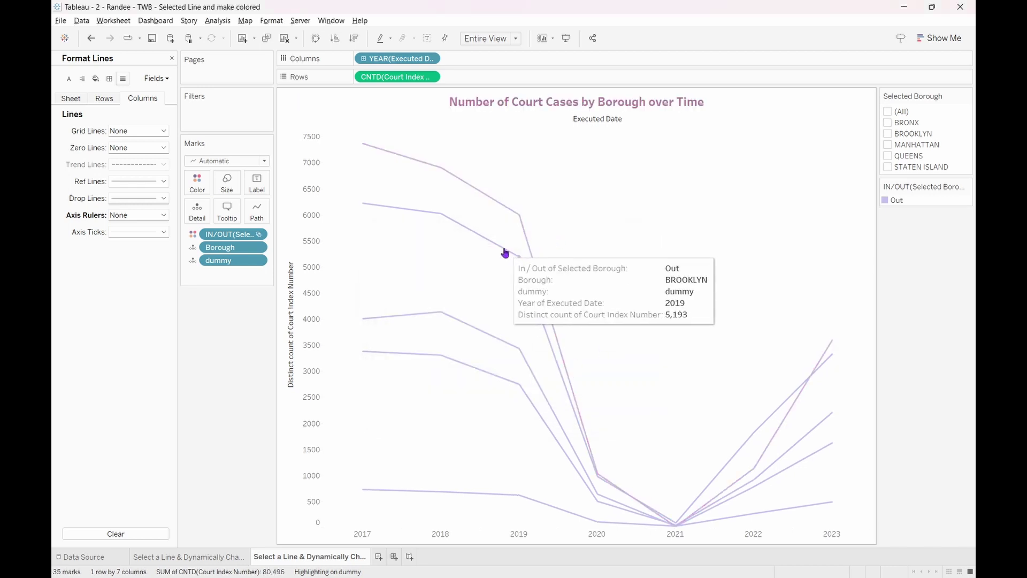